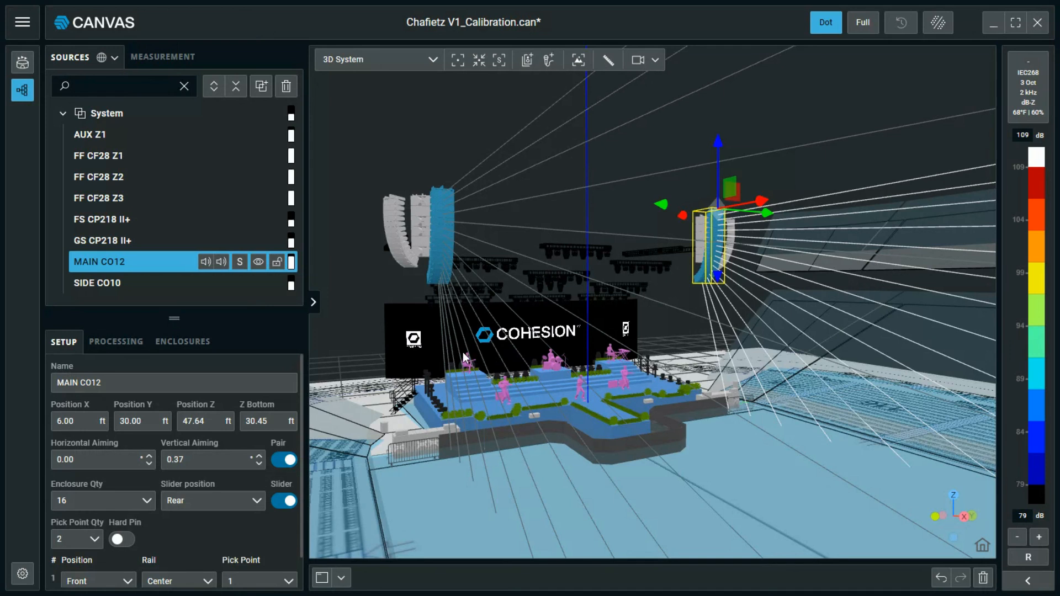
# Step: Solo the MAIN CO12 source and mute its stage-view left array so that only the other array of the pair plays
pyautogui.click(239, 262)
pyautogui.click(205, 263)
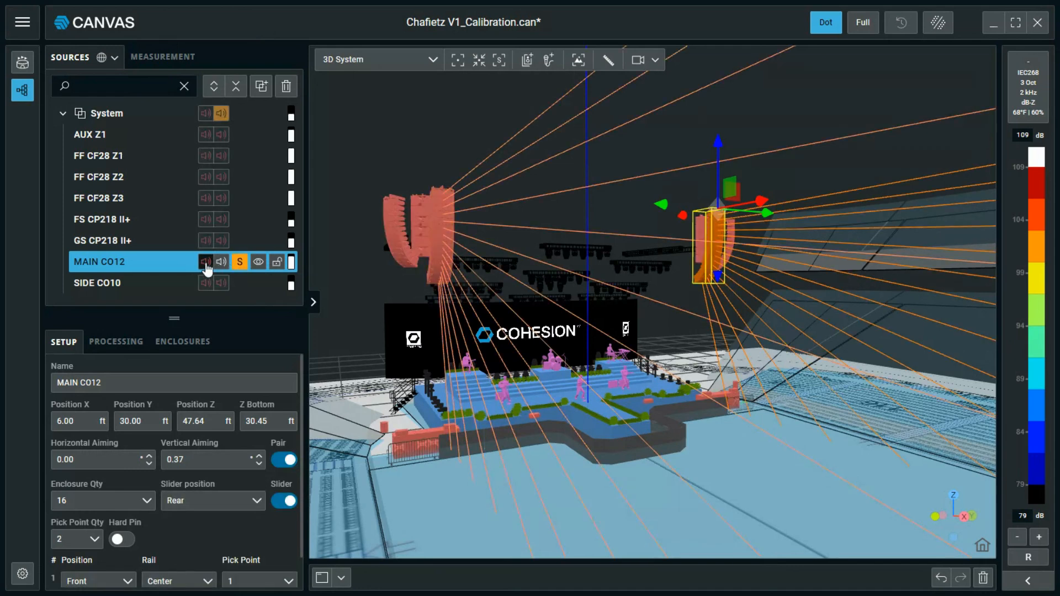
pyautogui.moveTo(695, 398); pyautogui.dragTo(350, 335)
pyautogui.moveTo(449, 372); pyautogui.dragTo(409, 377)
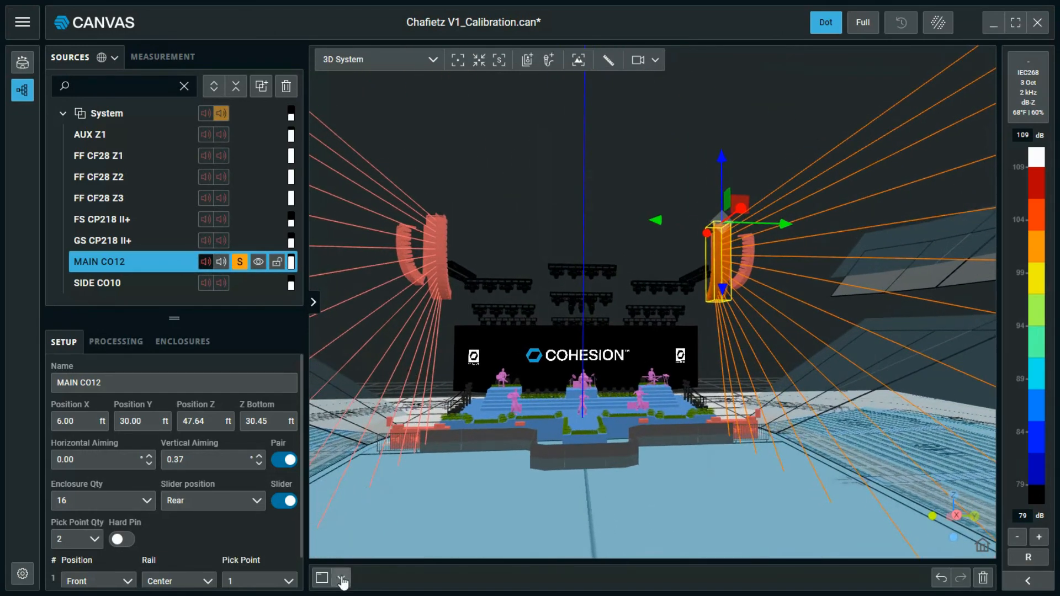
# Step: Split the workspace into two panes, showing SPL / Distance together with the MAIN CO12 cross section
pyautogui.click(322, 579)
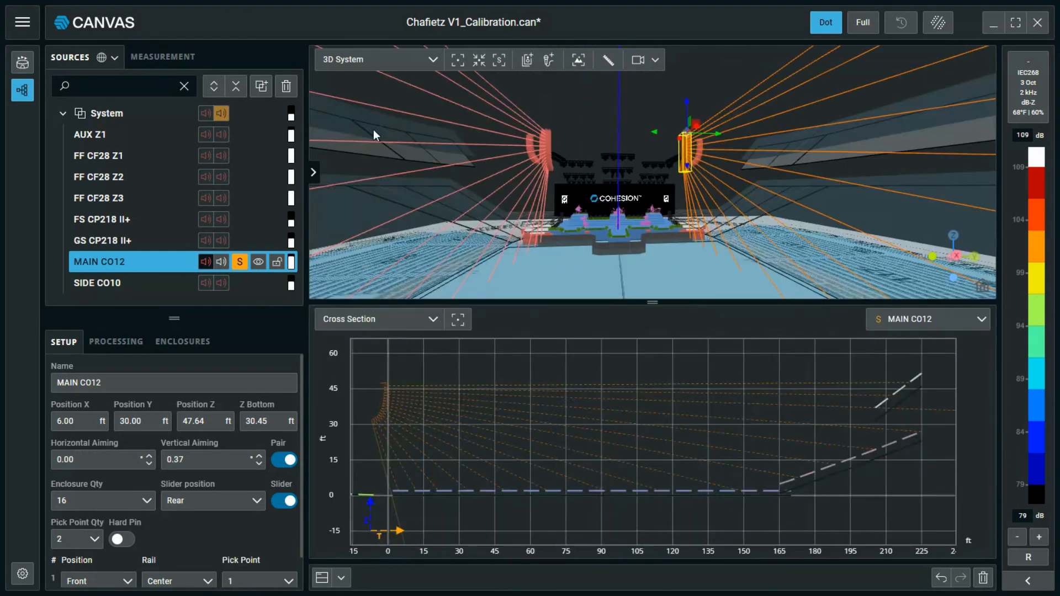
pyautogui.click(378, 65)
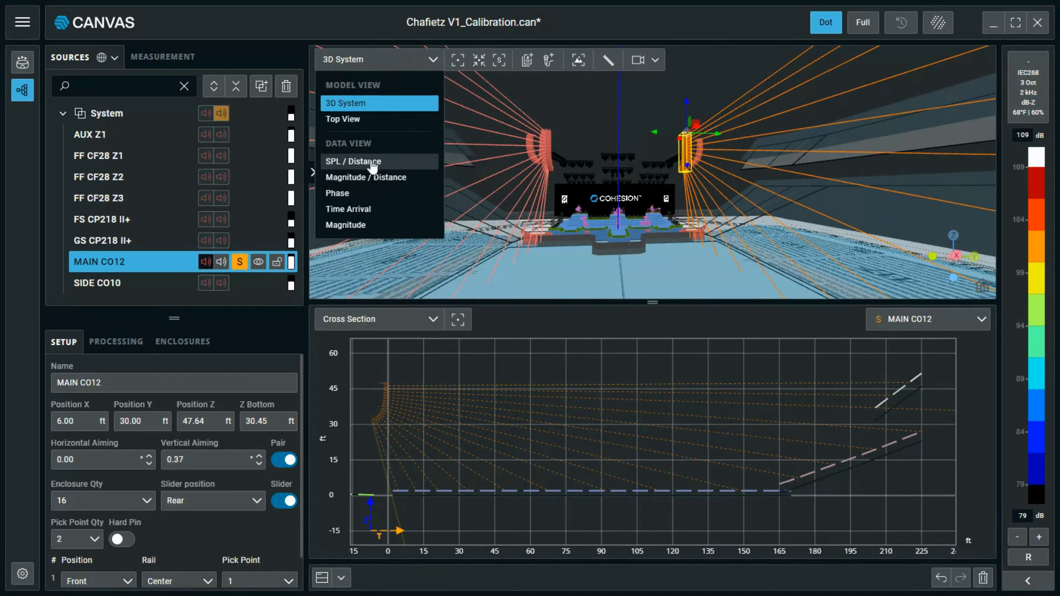
pyautogui.click(371, 161)
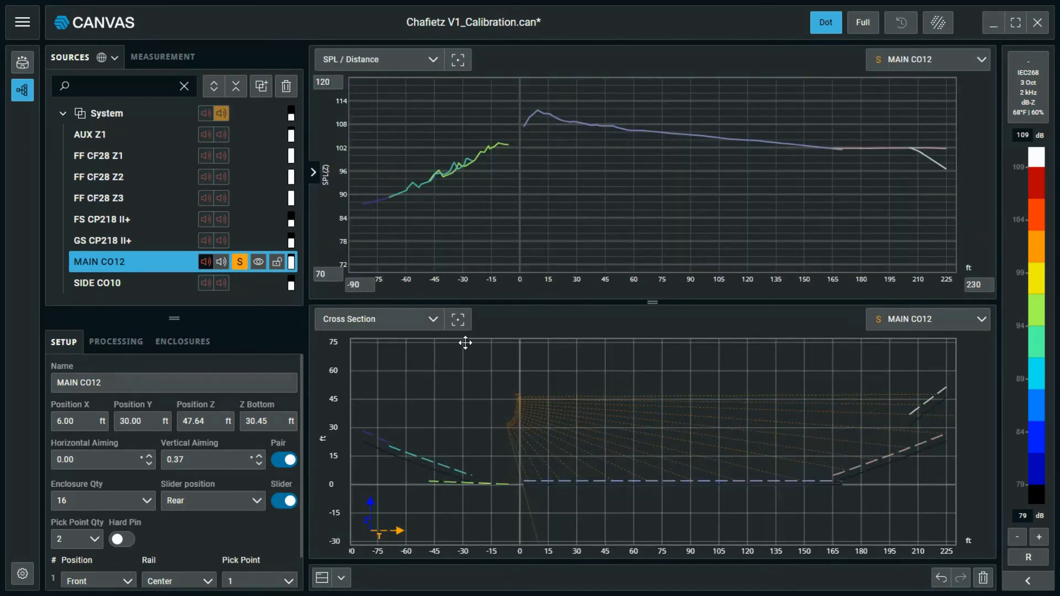
# Step: Show the level dots on the fitted cross section and re-aim the MAIN CO12 array to a vertical aiming of 2.81°
pyautogui.click(939, 23)
pyautogui.click(462, 319)
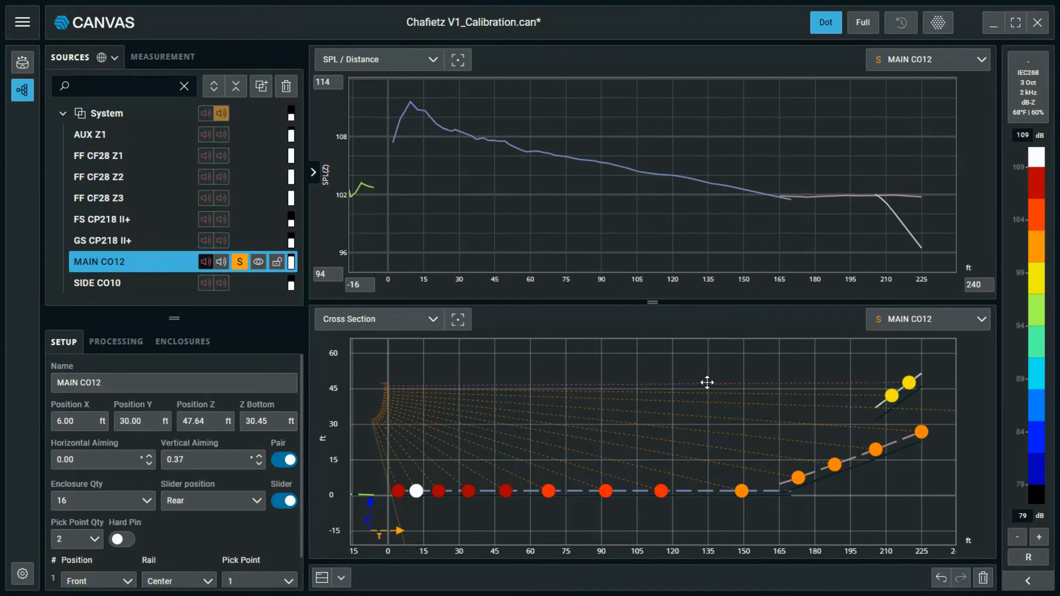
pyautogui.moveTo(708, 382)
pyautogui.mouseDown()
pyautogui.moveTo(707, 369)
pyautogui.moveTo(696, 421)
pyautogui.moveTo(699, 374)
pyautogui.mouseUp()
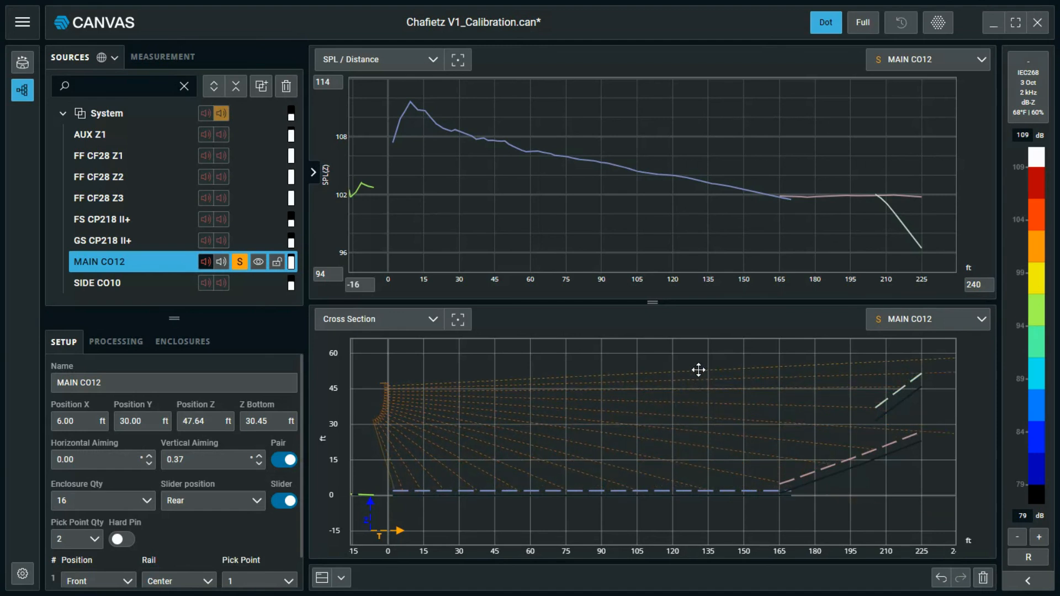
pyautogui.moveTo(699, 370); pyautogui.dragTo(698, 371)
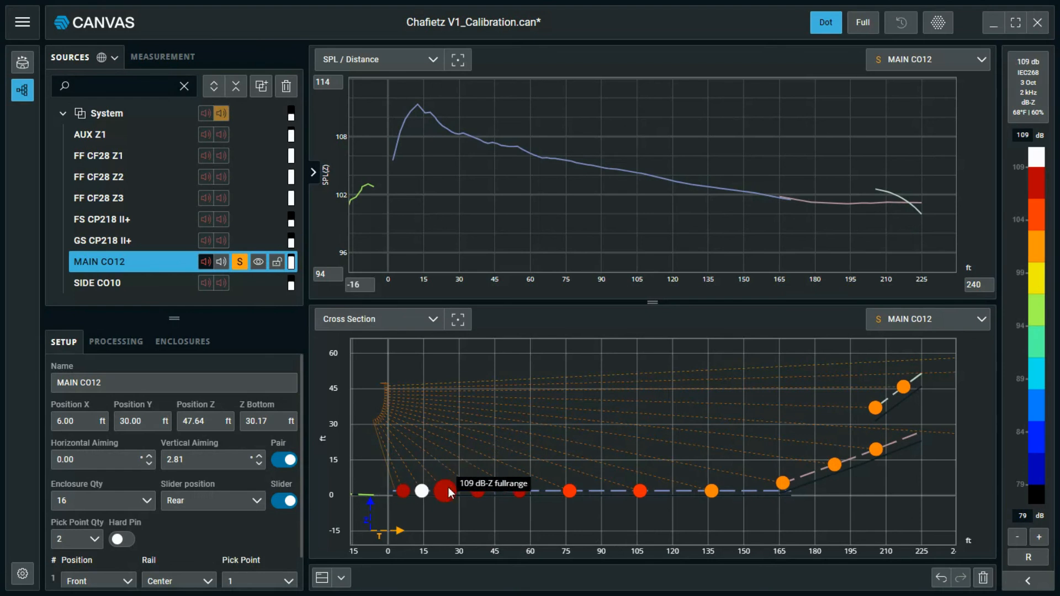
# Step: Examine the levels at the cross section's coverage dots and along the SPL / Distance curve, and review the prediction settings
pyautogui.moveTo(479, 492)
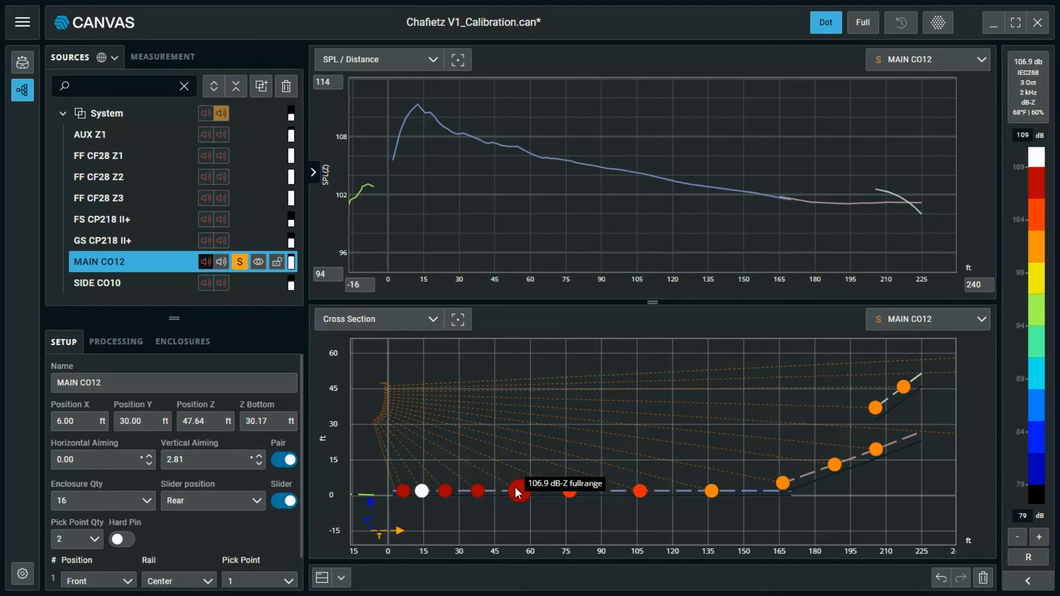
pyautogui.moveTo(635, 493)
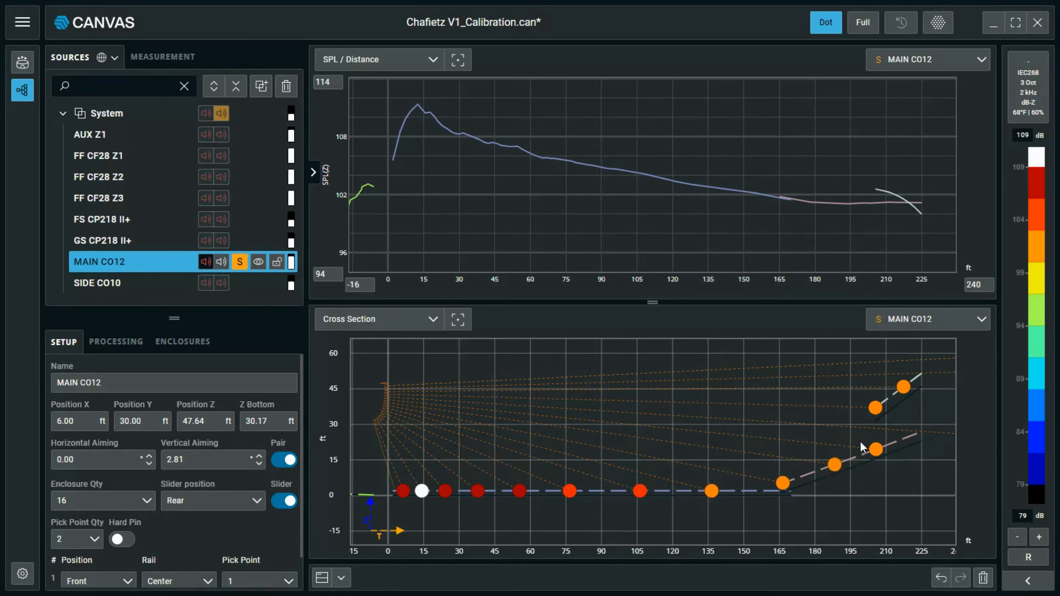
pyautogui.moveTo(878, 409)
pyautogui.moveTo(523, 493)
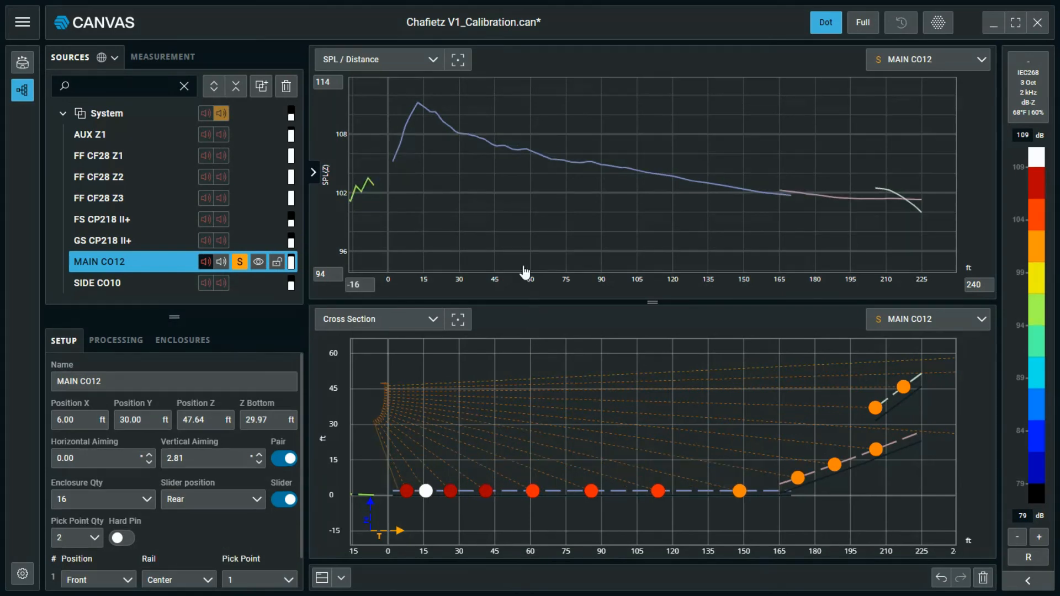
pyautogui.moveTo(446, 133)
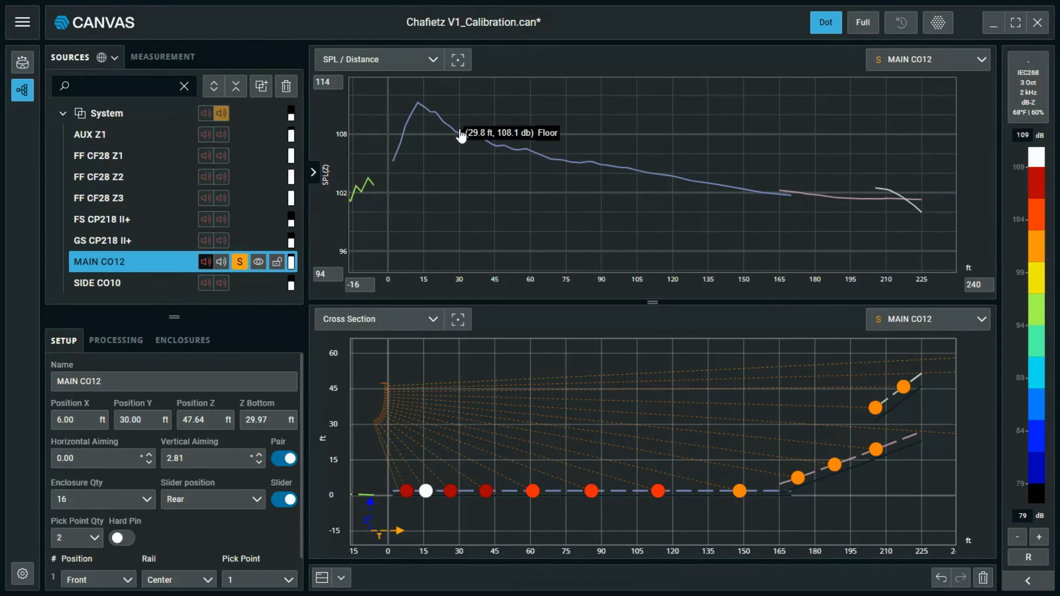
pyautogui.moveTo(529, 502)
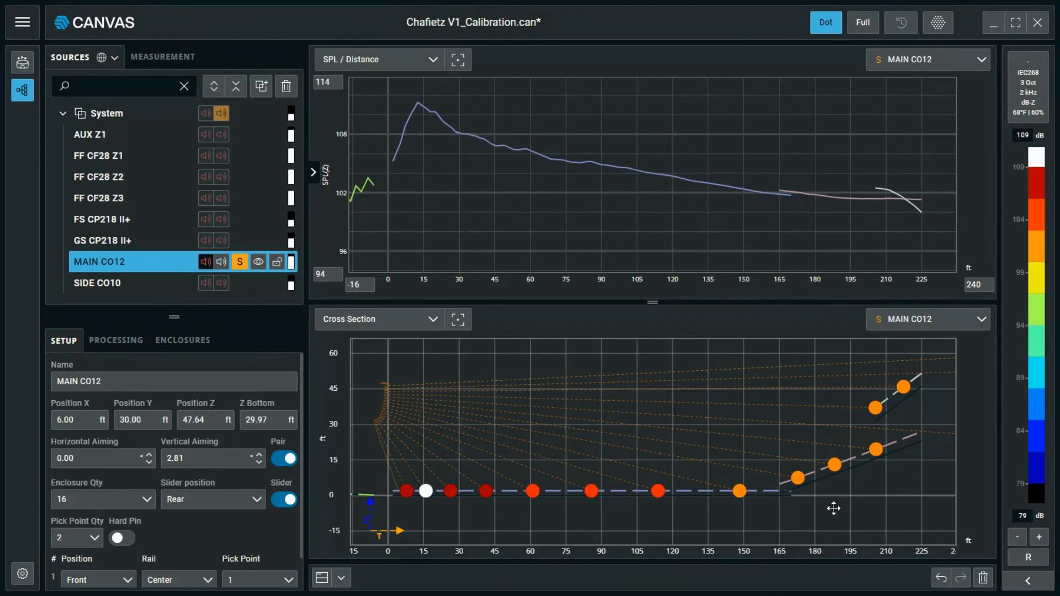
pyautogui.moveTo(830, 200)
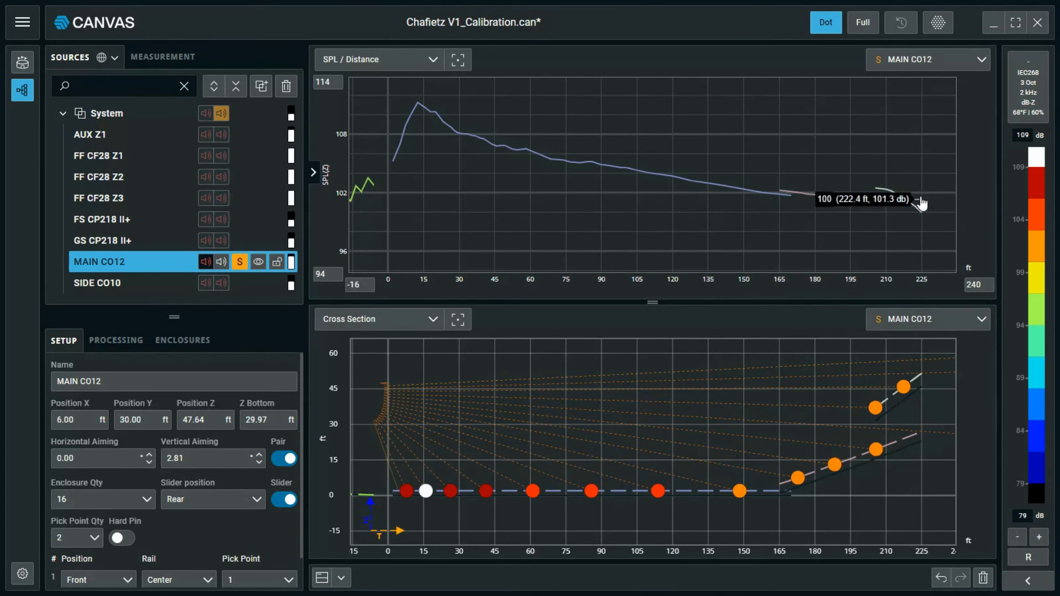
pyautogui.moveTo(908, 391)
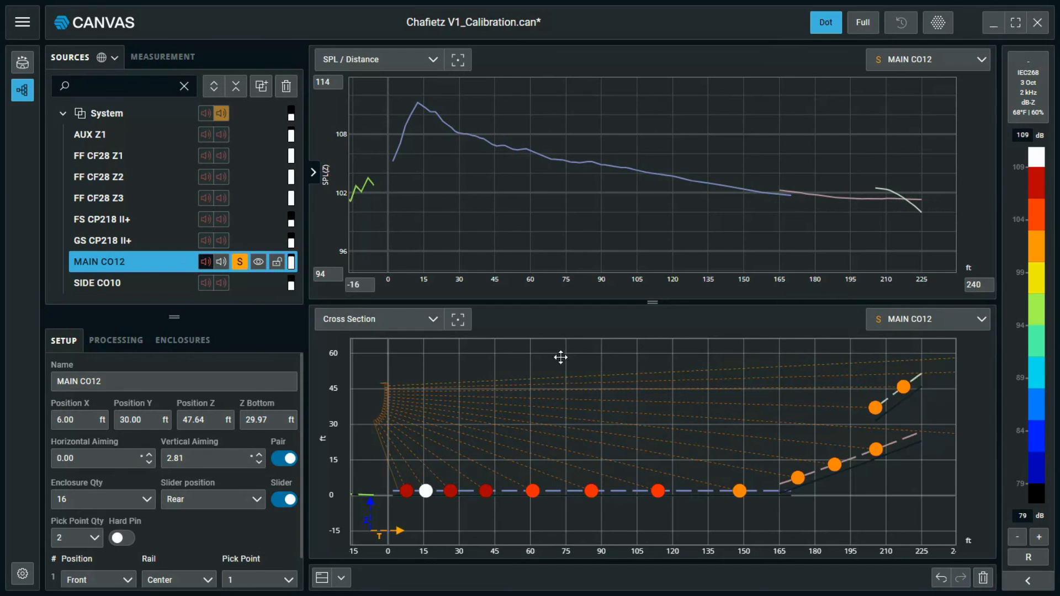
pyautogui.moveTo(603, 364)
pyautogui.mouseDown()
pyautogui.moveTo(469, 372)
pyautogui.moveTo(695, 382)
pyautogui.moveTo(599, 384)
pyautogui.moveTo(594, 369)
pyautogui.moveTo(610, 374)
pyautogui.mouseUp()
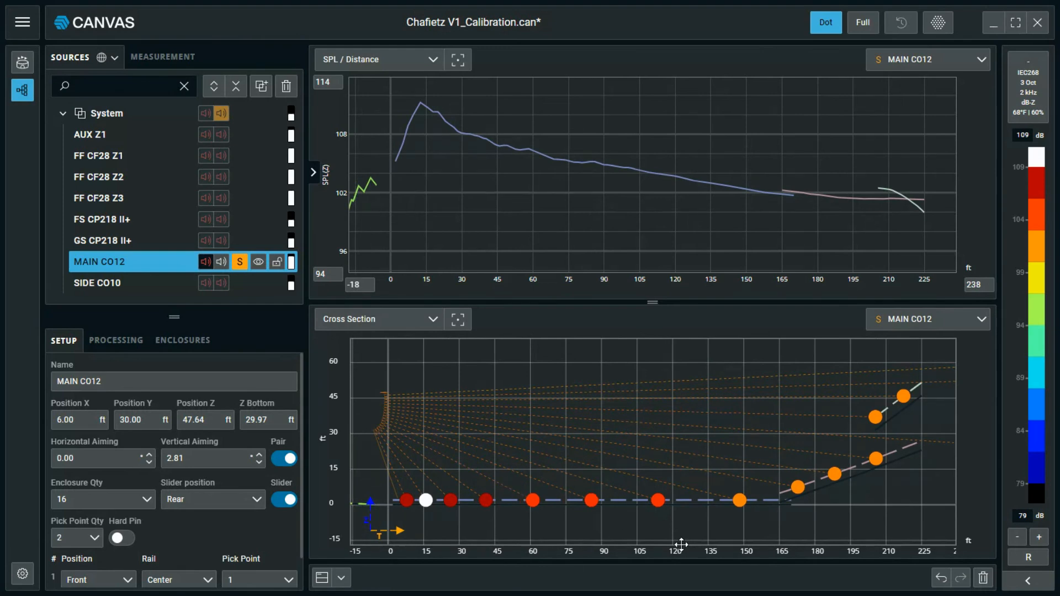
pyautogui.click(1028, 581)
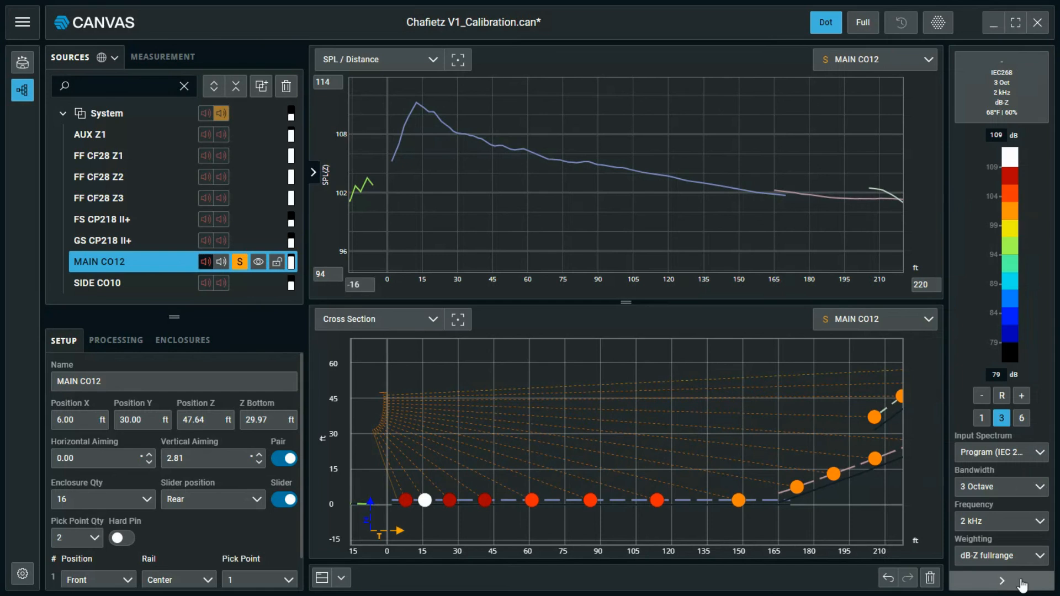
pyautogui.click(1022, 585)
# Step: Set the MAIN CO12 splay angles between enclosures 8 and 9 and between enclosures 9 and 10 to 2.0
pyautogui.moveTo(195, 323); pyautogui.dragTo(178, 155)
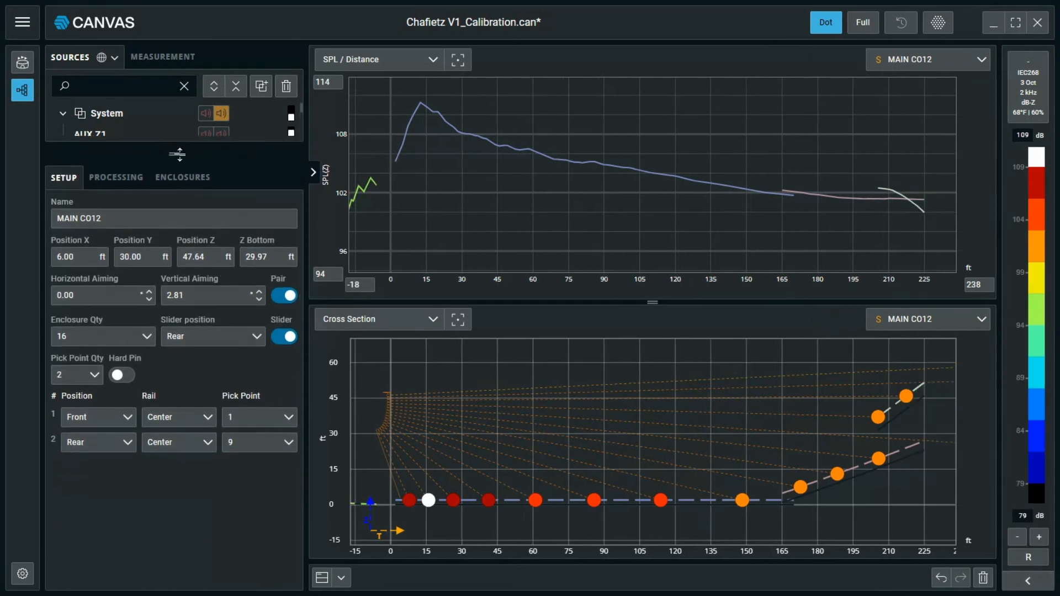
pyautogui.click(183, 177)
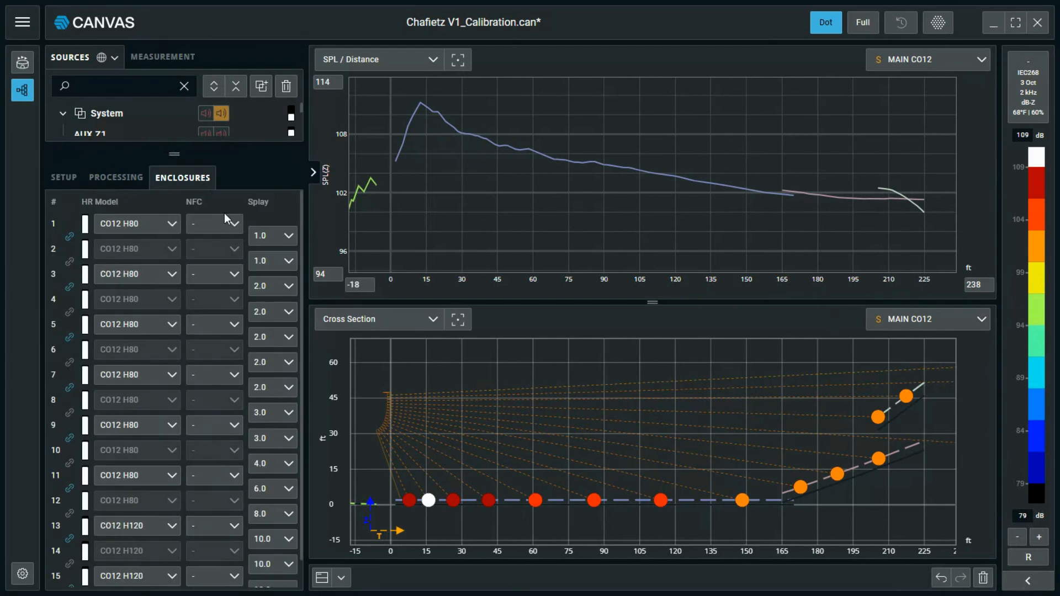
pyautogui.click(282, 417)
pyautogui.click(287, 483)
pyautogui.click(286, 440)
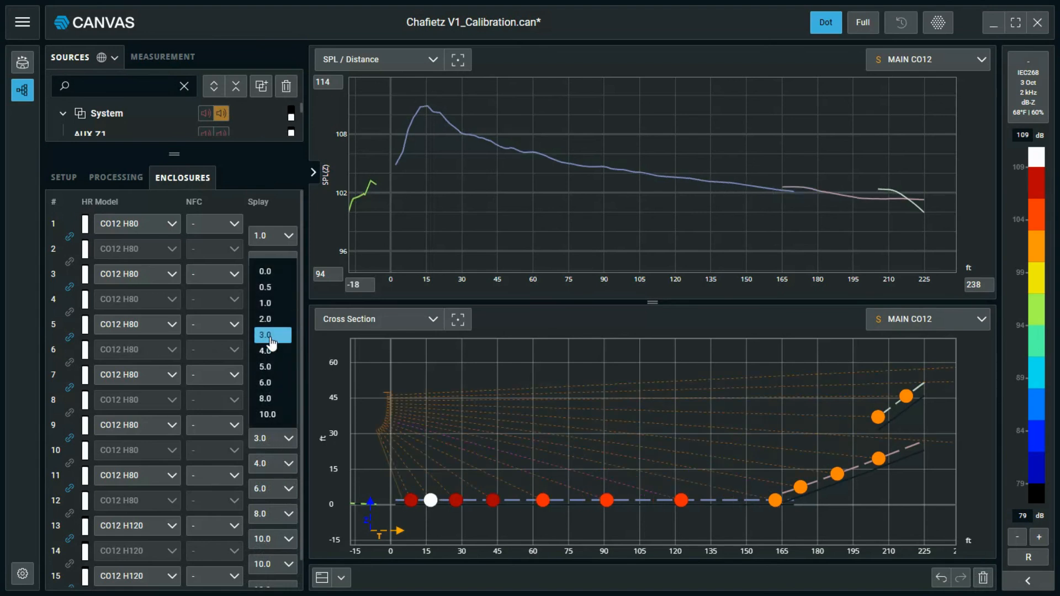
pyautogui.click(273, 322)
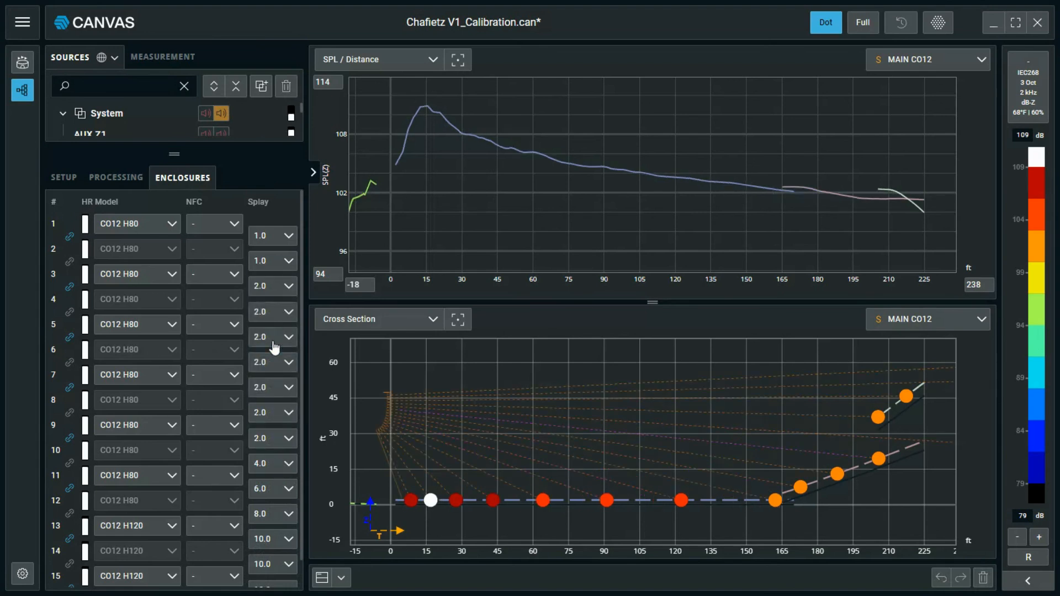
# Step: Set the MAIN CO12 NFC values to -1 for enclosure 11, -4 for enclosure 13 and -6 for enclosure 15
pyautogui.click(222, 482)
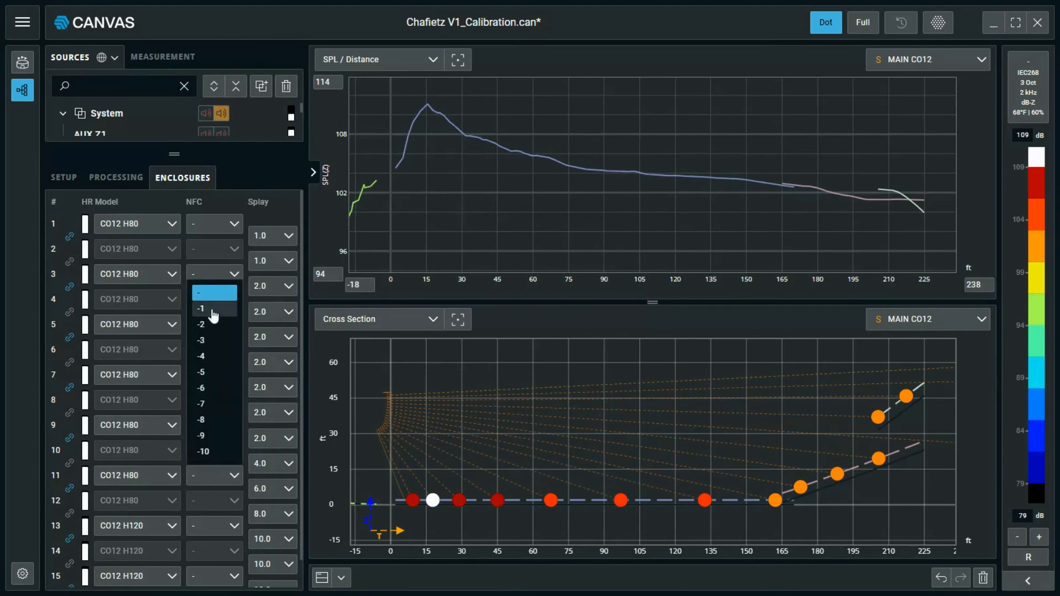
pyautogui.click(214, 311)
pyautogui.click(220, 533)
pyautogui.click(207, 408)
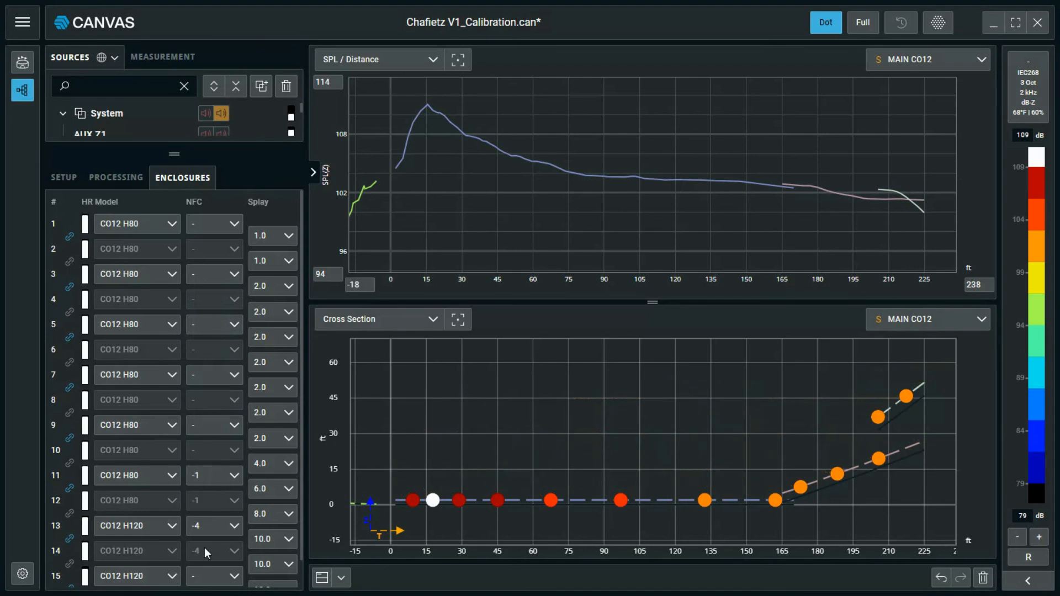
pyautogui.click(201, 582)
pyautogui.click(203, 490)
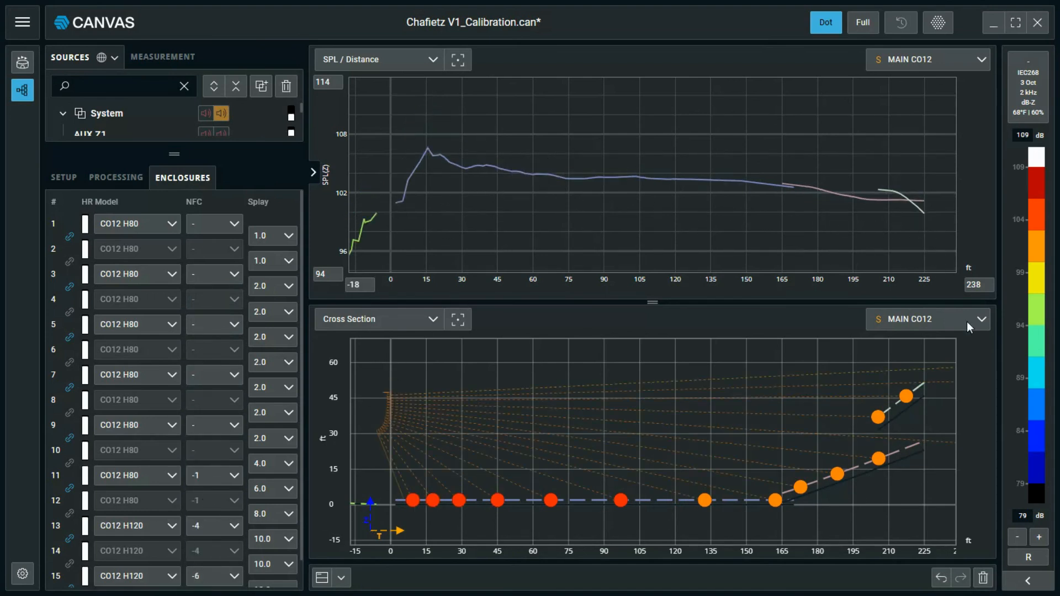
# Step: Change the prediction to 1 Octave bandwidth at 250 Hz and fit the SPL / Distance graph to the data
pyautogui.click(1029, 588)
pyautogui.click(1007, 490)
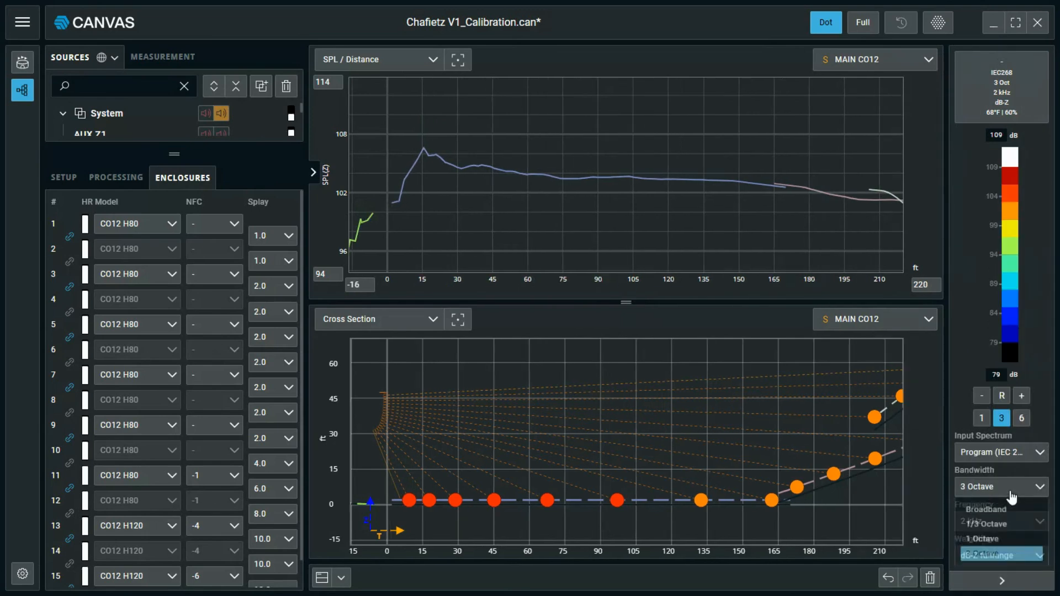
pyautogui.click(987, 541)
pyautogui.click(997, 522)
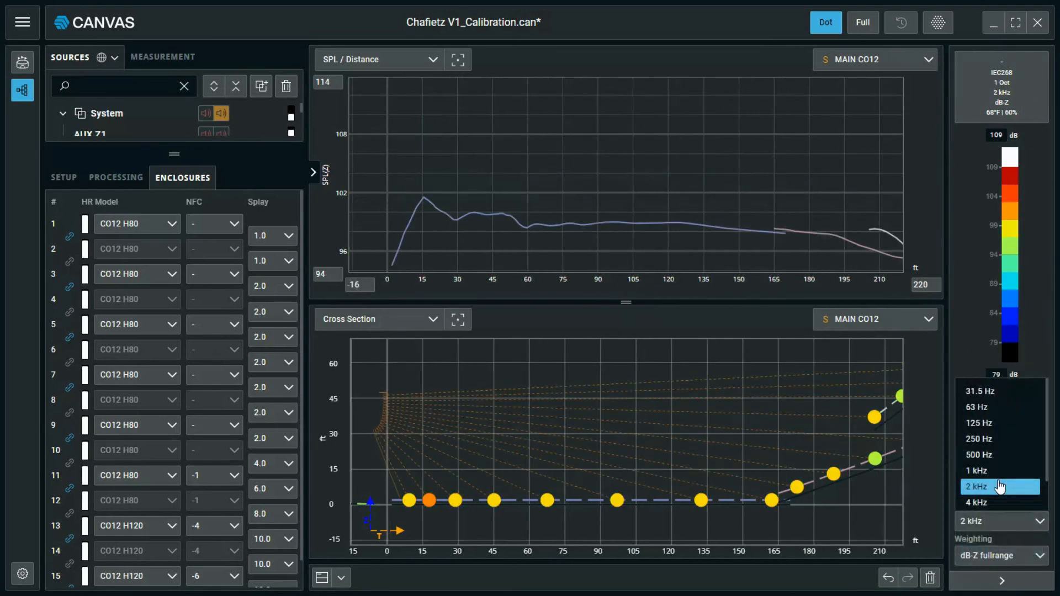
pyautogui.click(1001, 441)
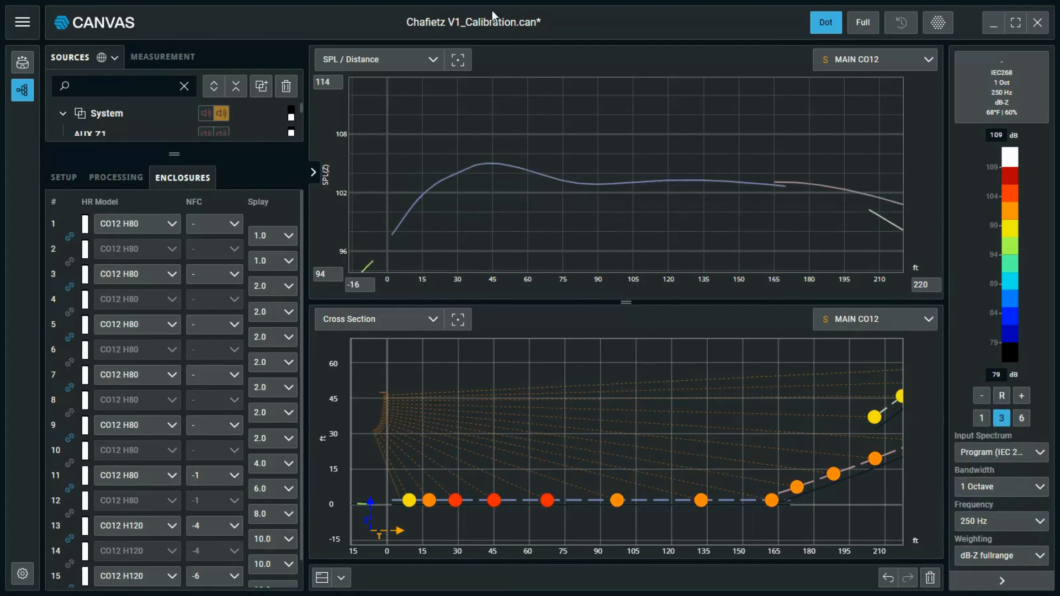
pyautogui.click(458, 59)
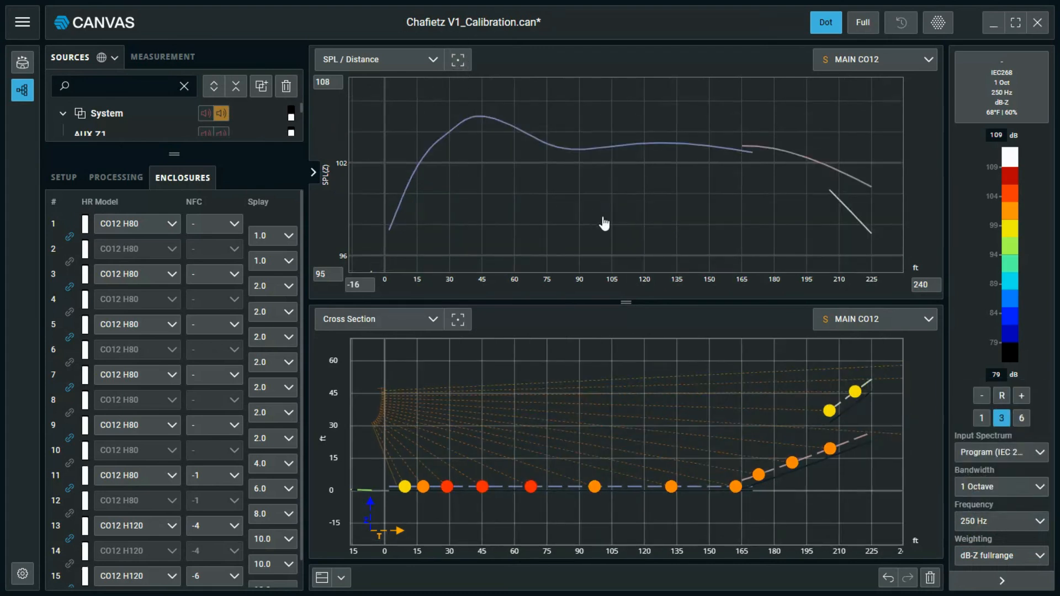
# Step: Return the prediction to 3 Octave bandwidth at 2 kHz and collapse the prediction settings
pyautogui.click(1003, 490)
pyautogui.click(989, 559)
pyautogui.click(1000, 522)
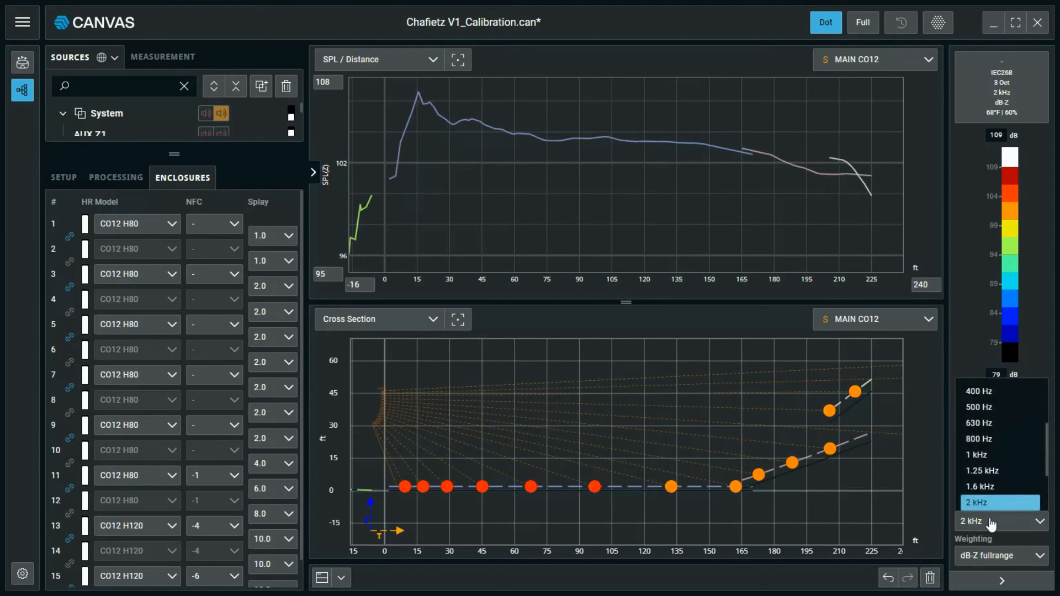
pyautogui.click(988, 502)
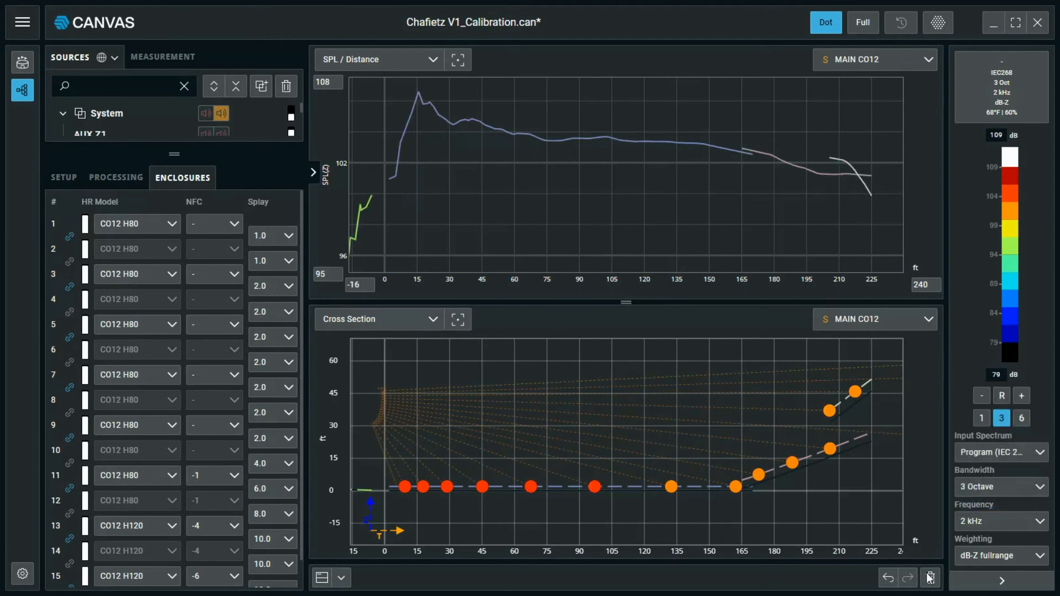
pyautogui.click(981, 584)
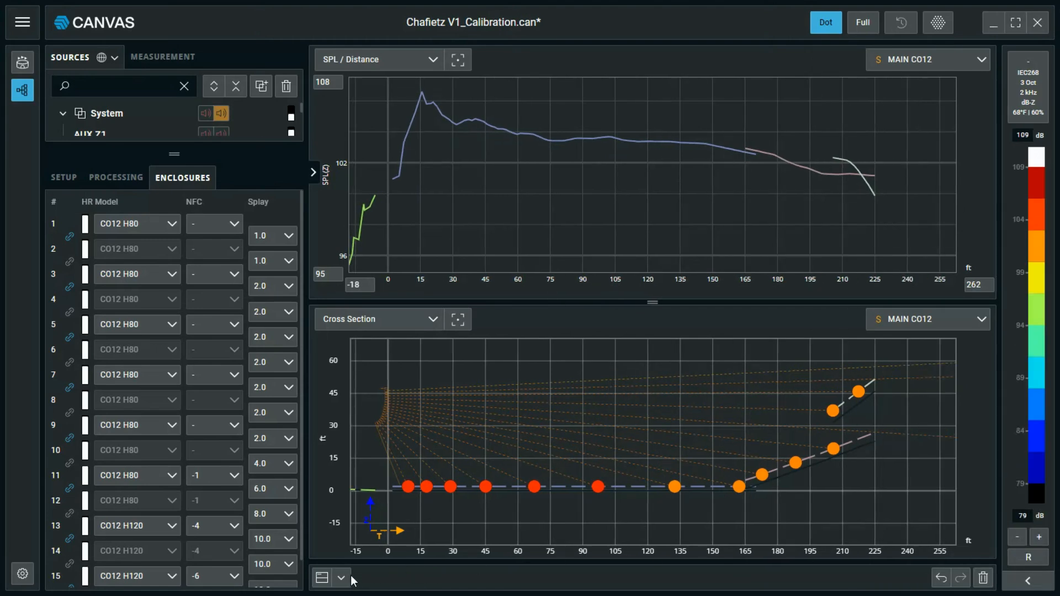
# Step: Add a third pane showing Magnitude / Distance at Enclosure resolution for MAIN CO12, and fit the cross section to its pane
pyautogui.click(322, 578)
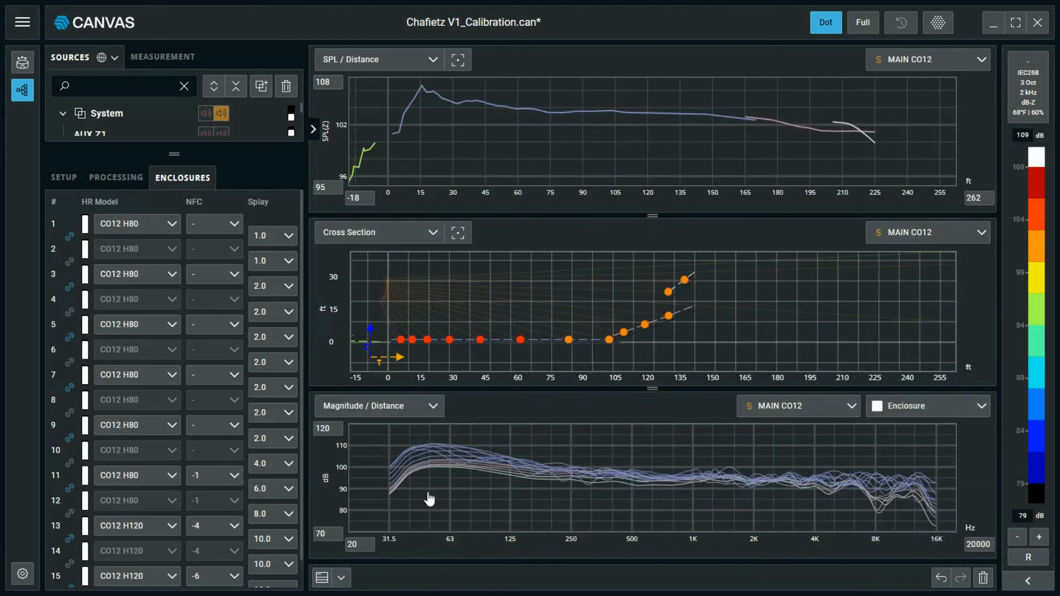
pyautogui.click(917, 411)
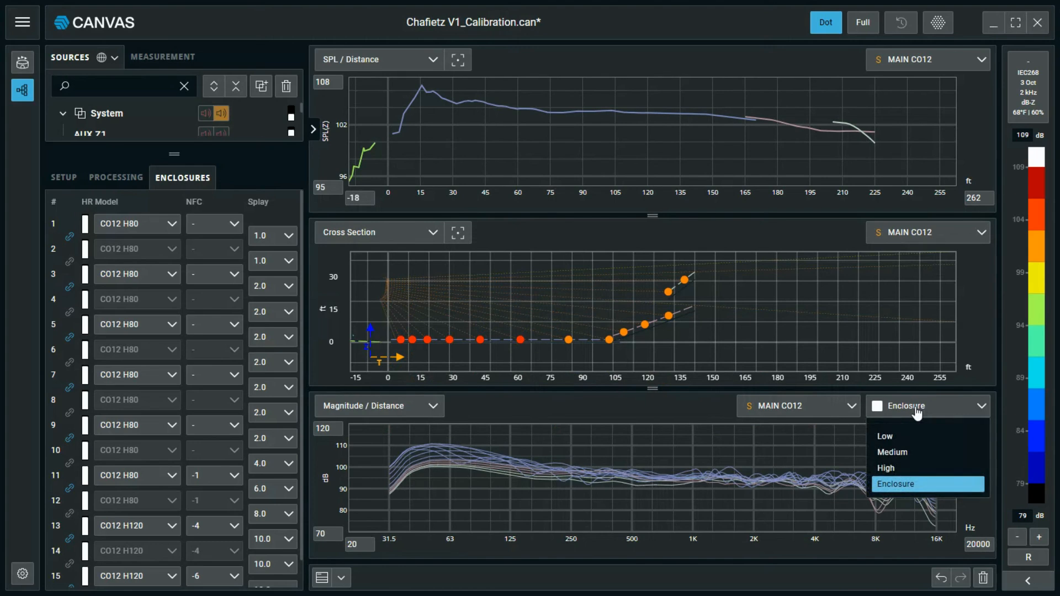
pyautogui.click(917, 413)
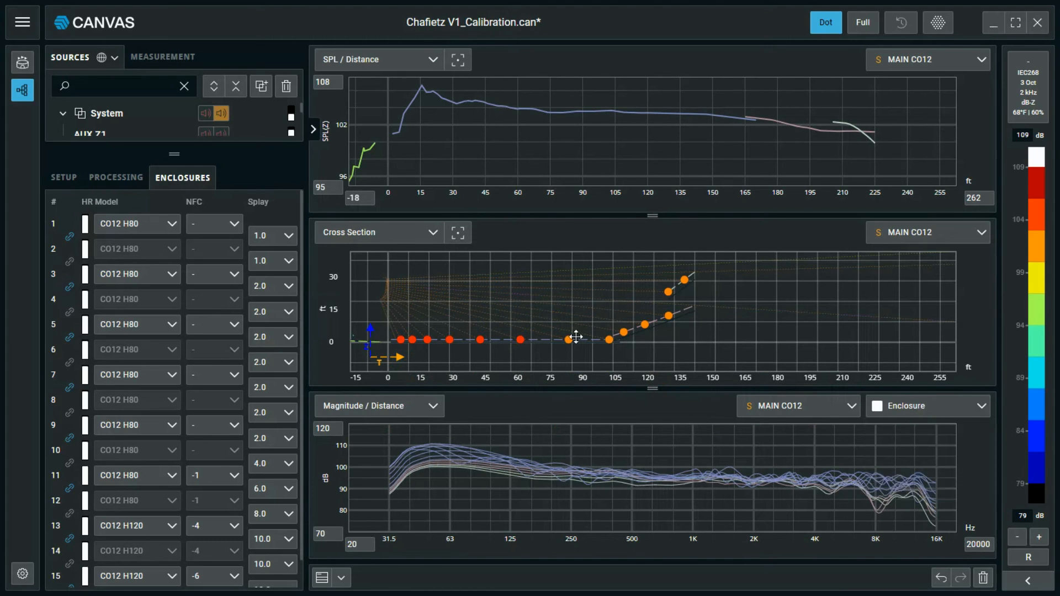
pyautogui.click(457, 233)
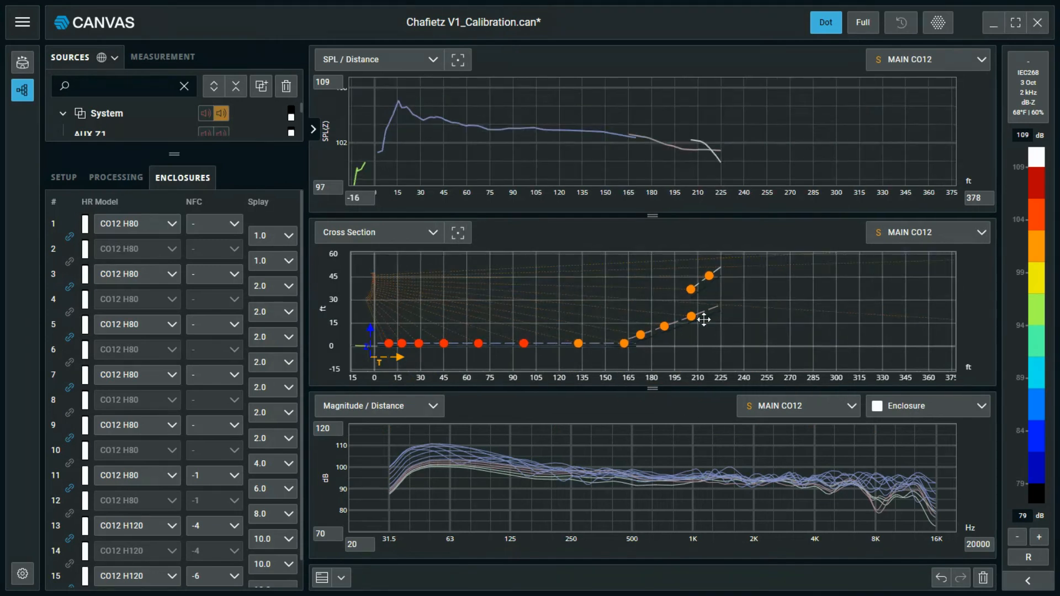
# Step: Set the Magnitude / Distance resolution to Medium and examine the spacing of the measurement points in the MAIN CO12 cross section
pyautogui.click(904, 411)
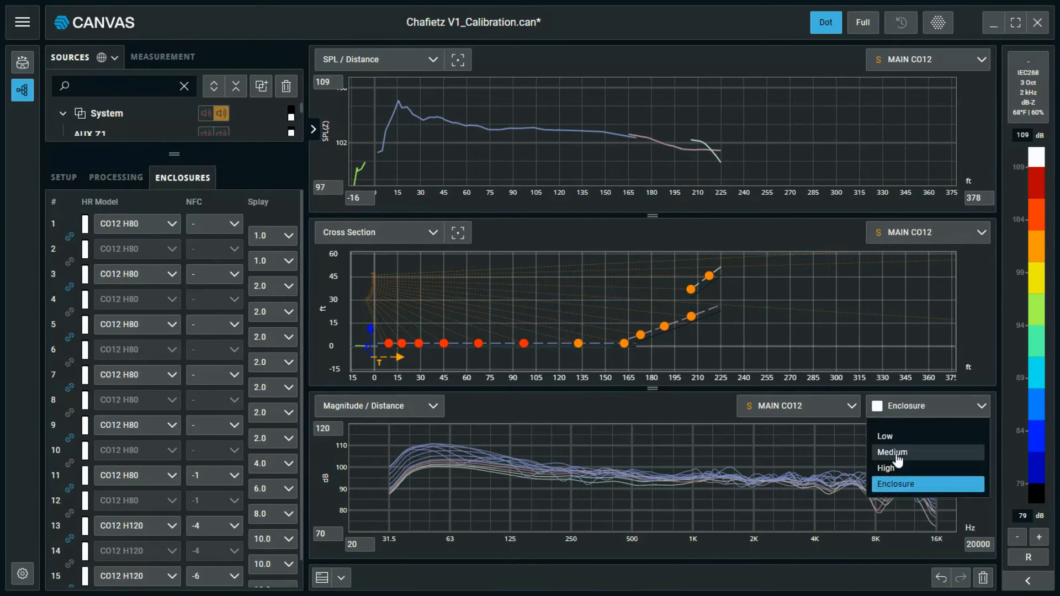
pyautogui.click(895, 453)
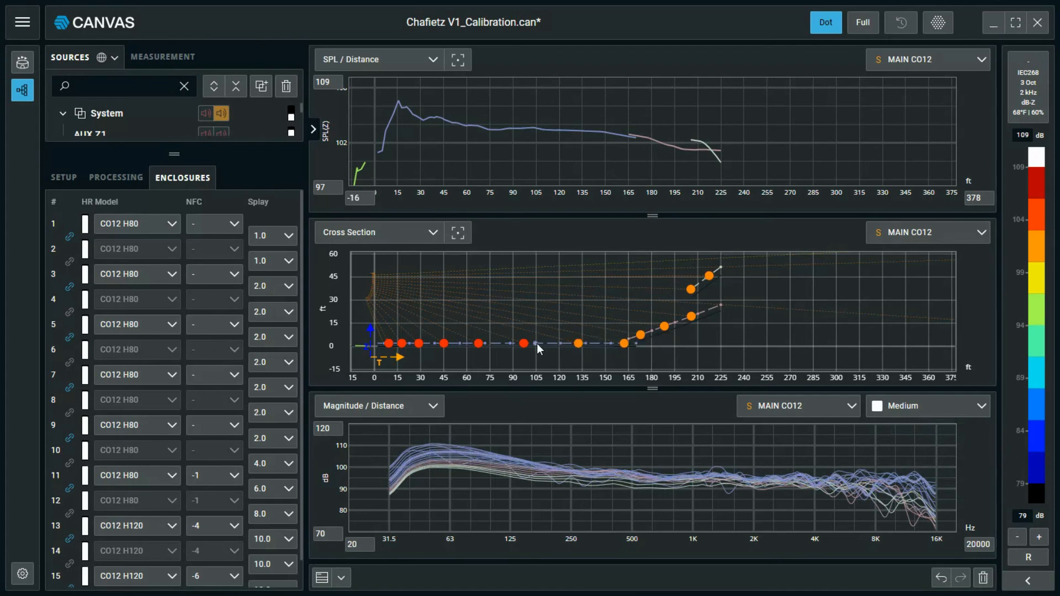
pyautogui.scroll(6, 618, 340)
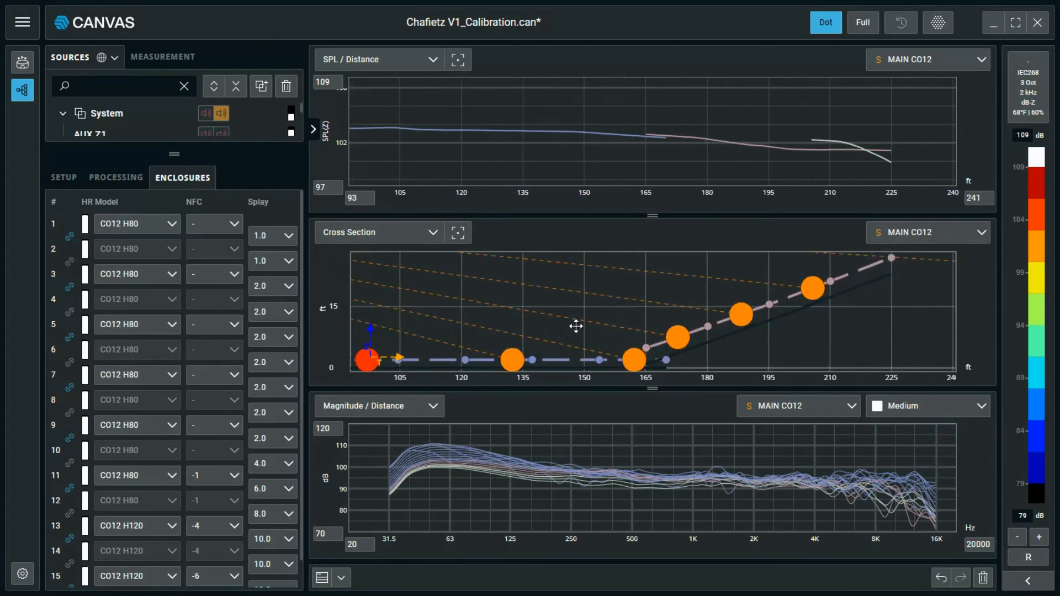
pyautogui.moveTo(550, 328); pyautogui.dragTo(614, 308)
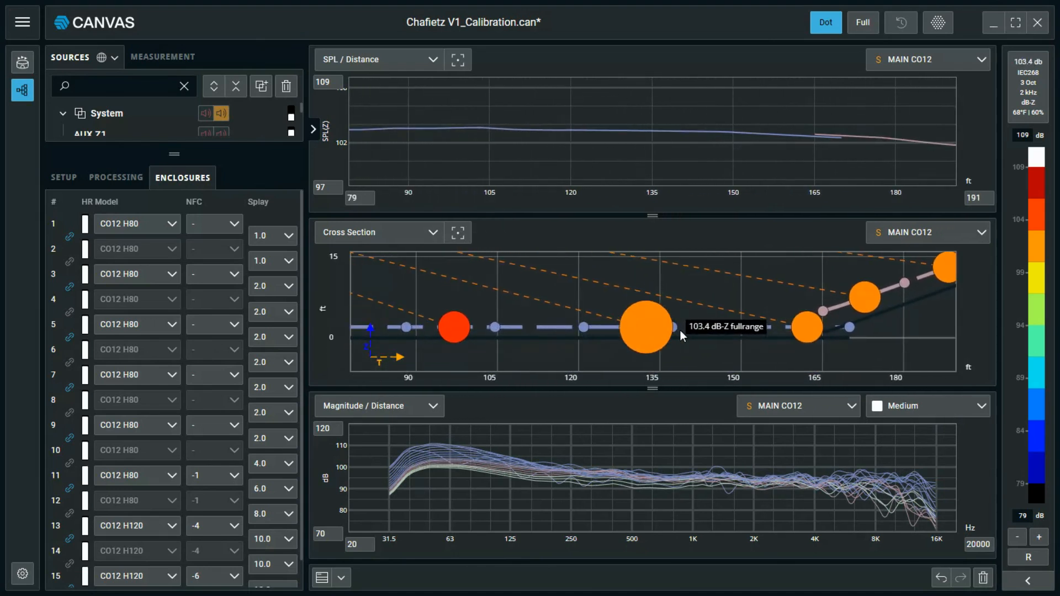
# Step: Set the Magnitude / Distance resolution to High, inspect the point spacing along the MAIN CO12 cross section, and fit the section to its pane
pyautogui.click(908, 410)
pyautogui.click(912, 470)
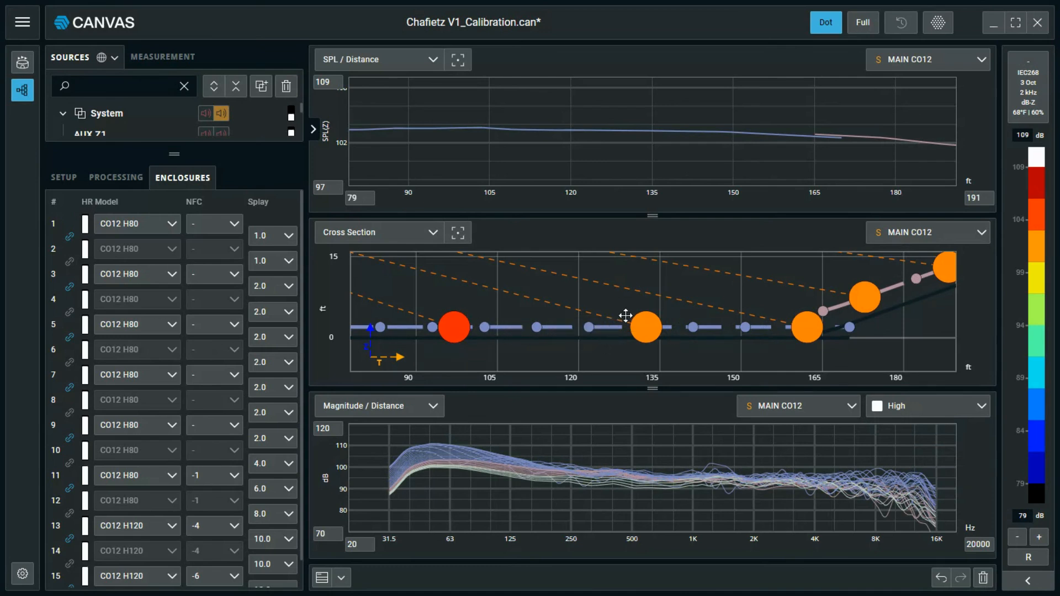
pyautogui.scroll(-8, 625, 316)
pyautogui.moveTo(483, 344); pyautogui.dragTo(518, 343)
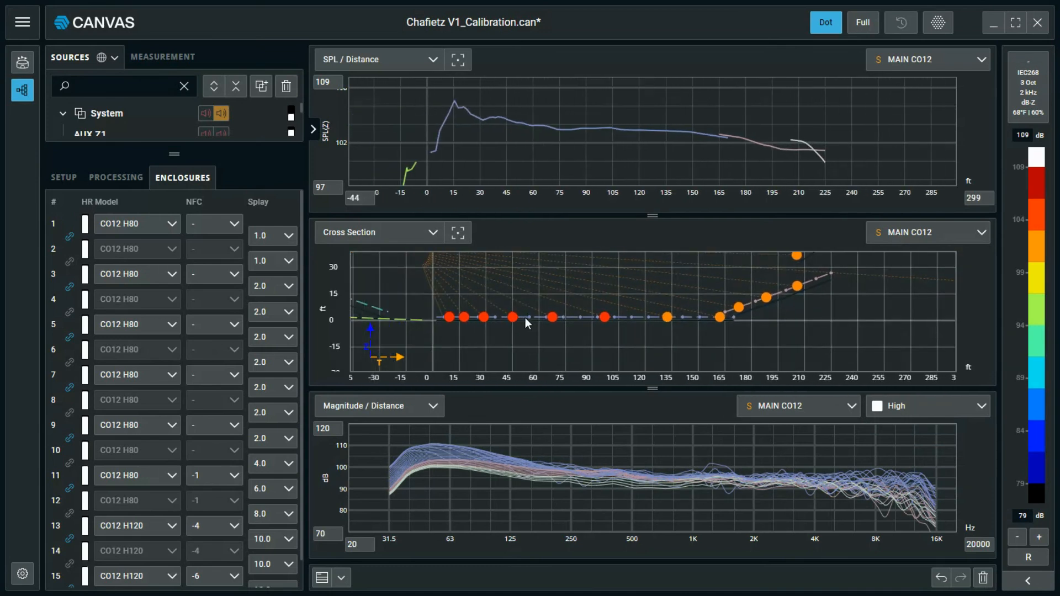
pyautogui.moveTo(705, 350); pyautogui.dragTo(642, 344)
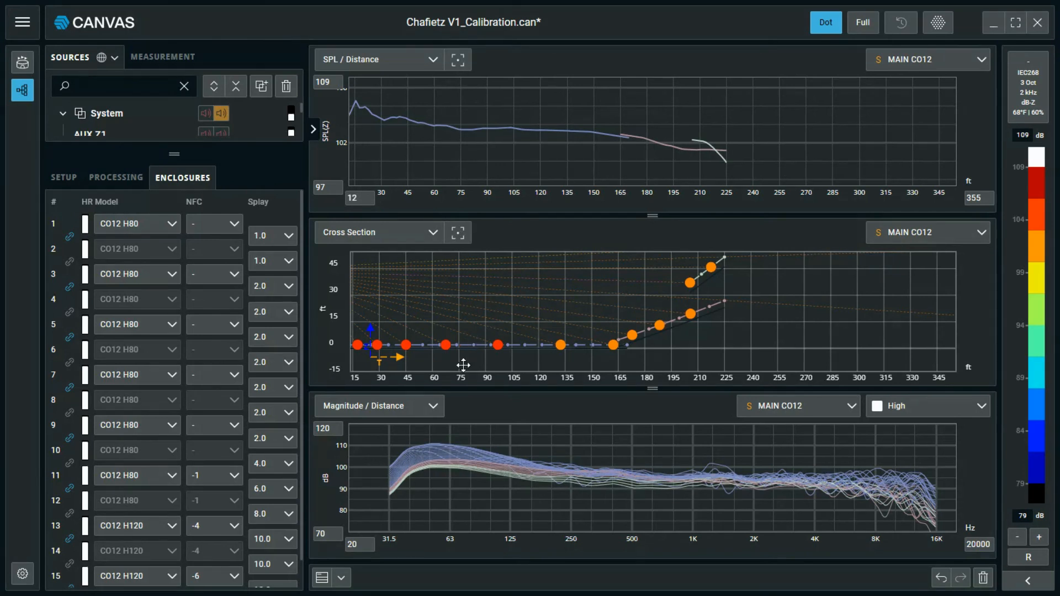
pyautogui.click(458, 231)
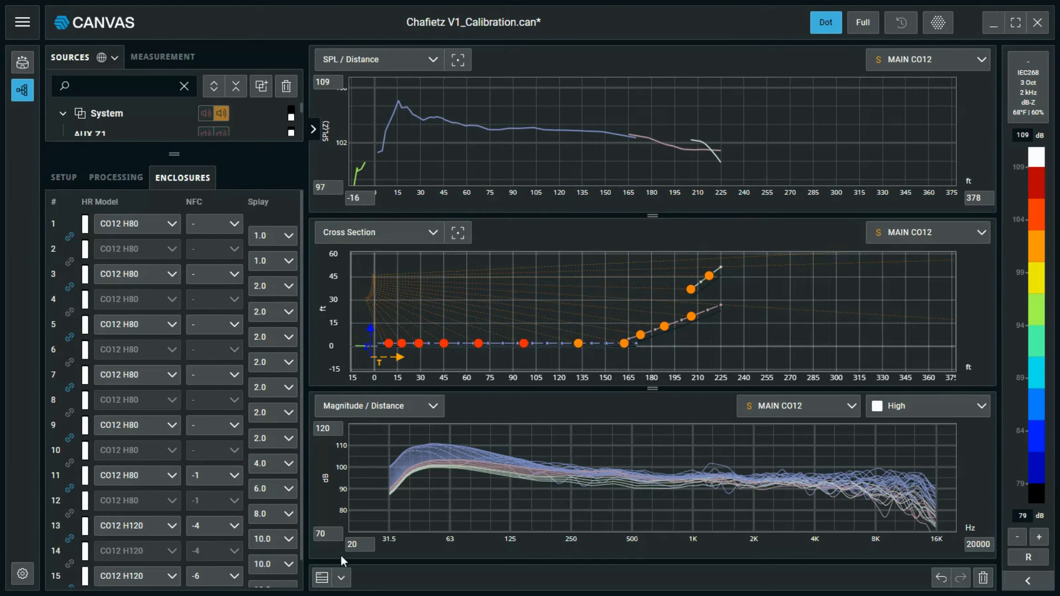
# Step: Reduce the workspace to a single pane and show the Top View in it
pyautogui.click(322, 577)
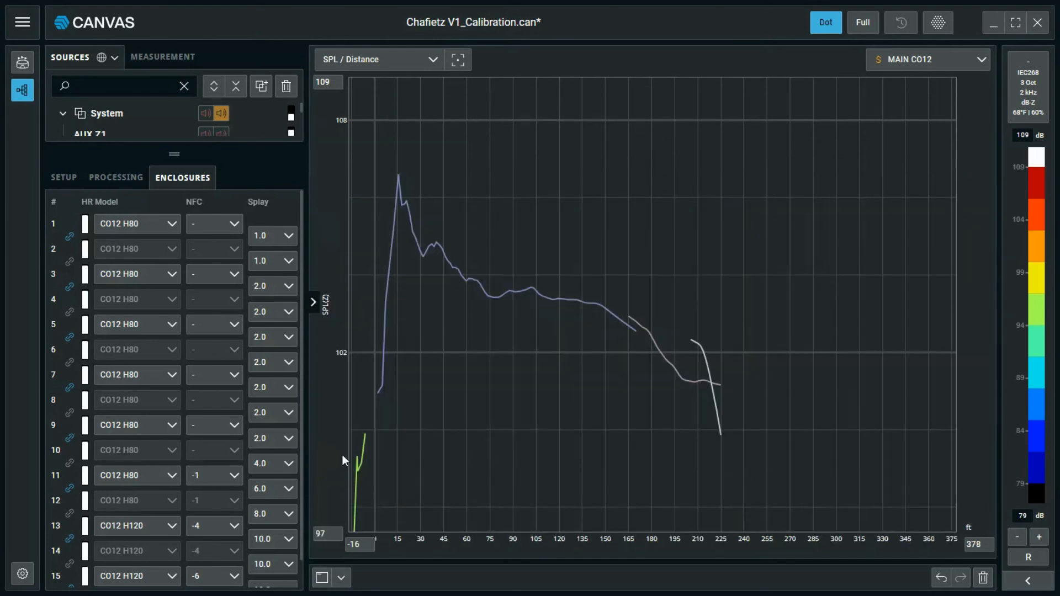
pyautogui.click(405, 62)
pyautogui.click(395, 118)
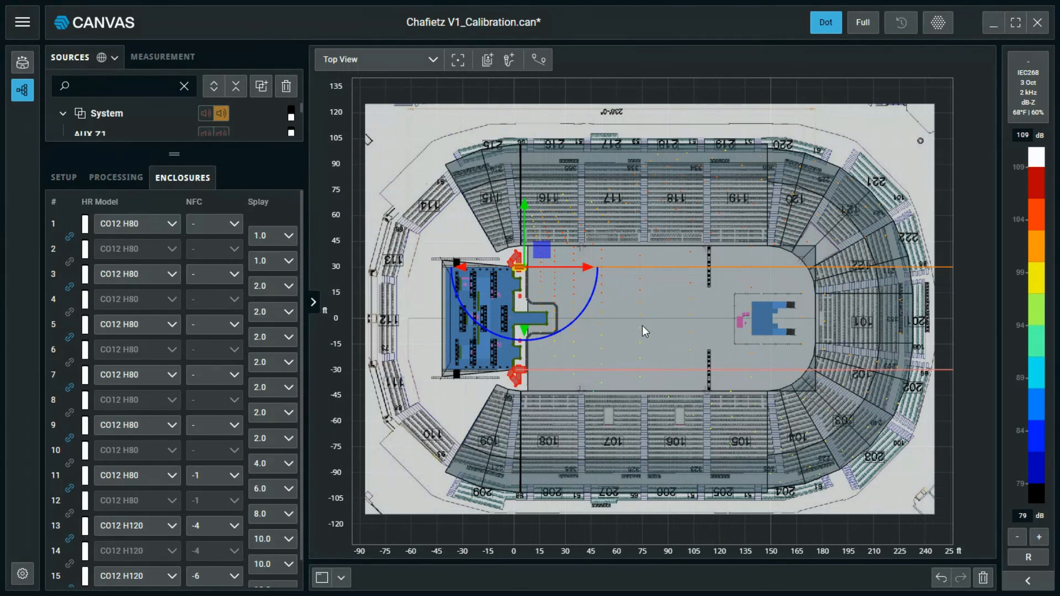
# Step: Create Measurement Line 1 along the venue's centerline, starting at about X 34 ft and ending at about X 225 ft
pyautogui.click(538, 60)
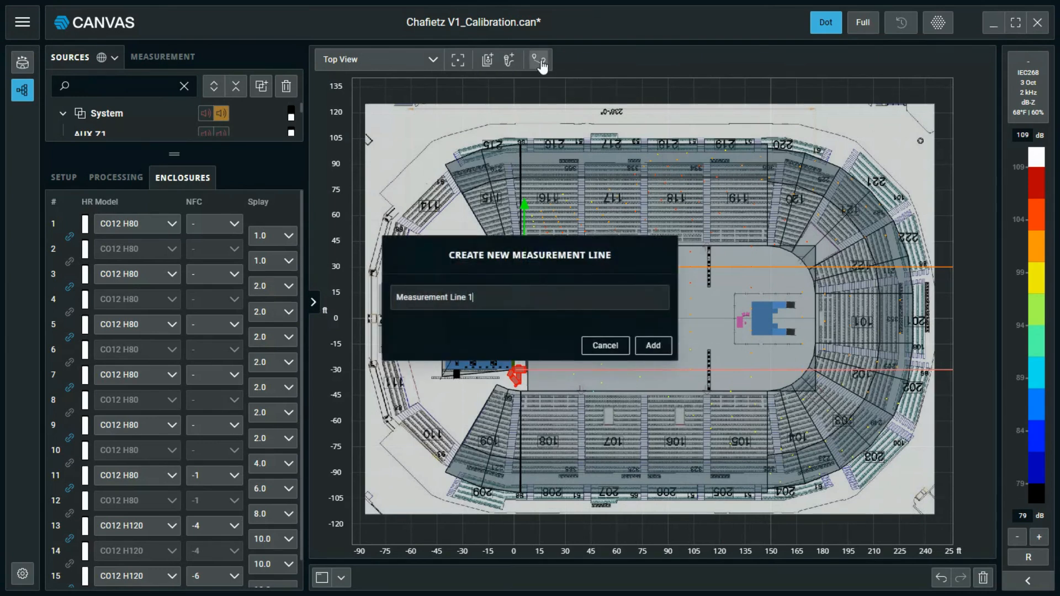
pyautogui.click(653, 347)
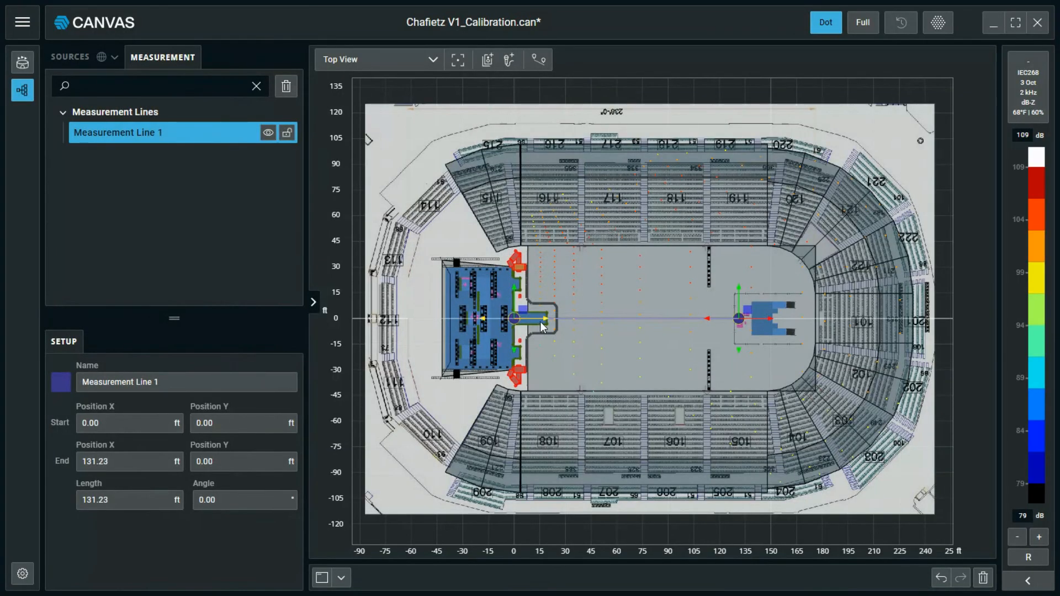
pyautogui.moveTo(540, 321); pyautogui.dragTo(599, 320)
pyautogui.moveTo(769, 309); pyautogui.dragTo(927, 342)
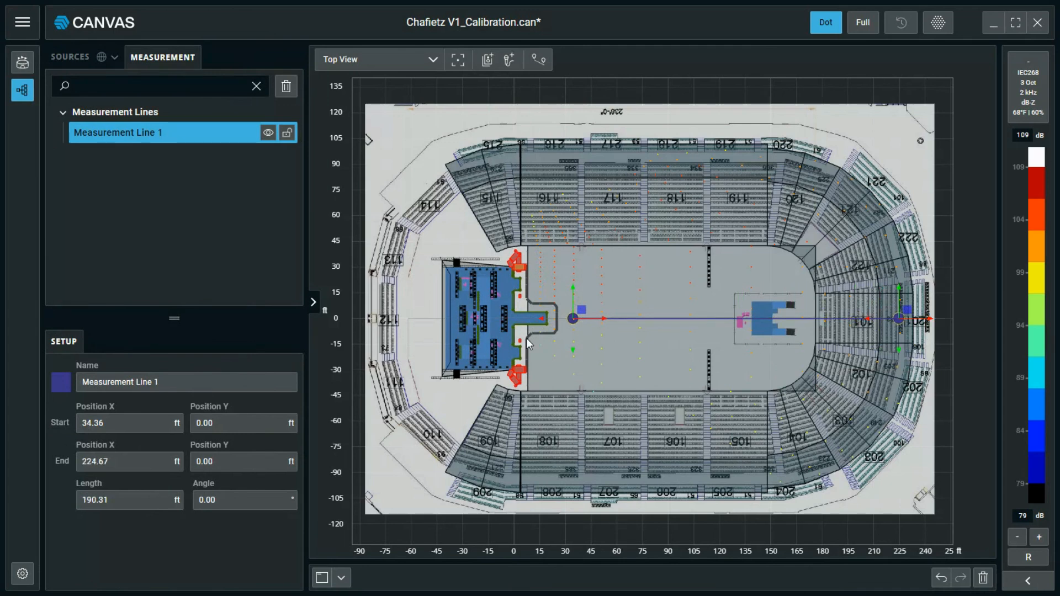
# Step: Unmute the muted side of MAIN CO12 and add a second pane showing Magnitude / Distance for Measurement Line 1
pyautogui.click(70, 58)
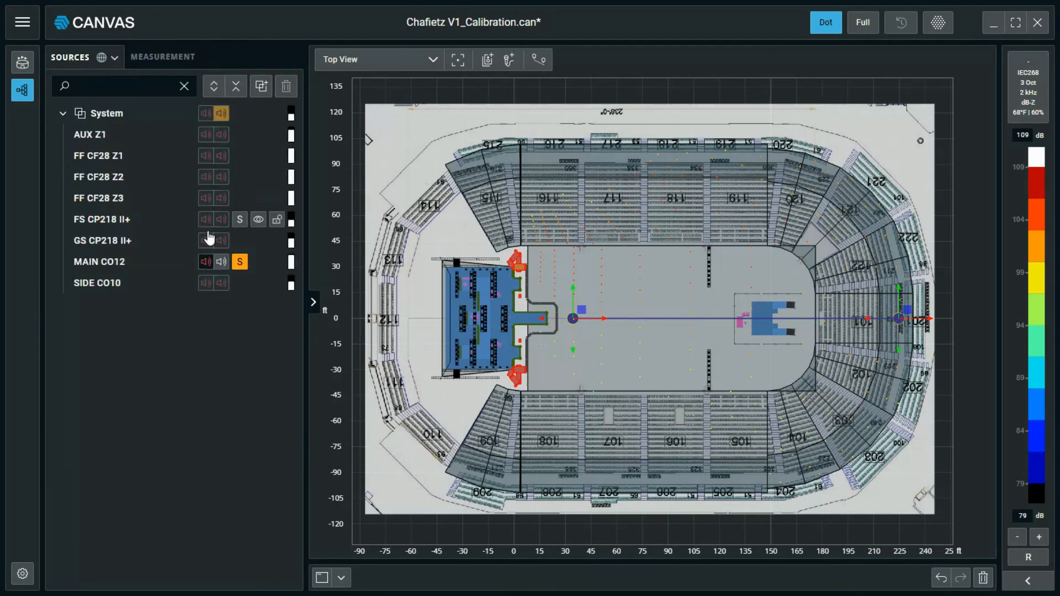
pyautogui.click(205, 266)
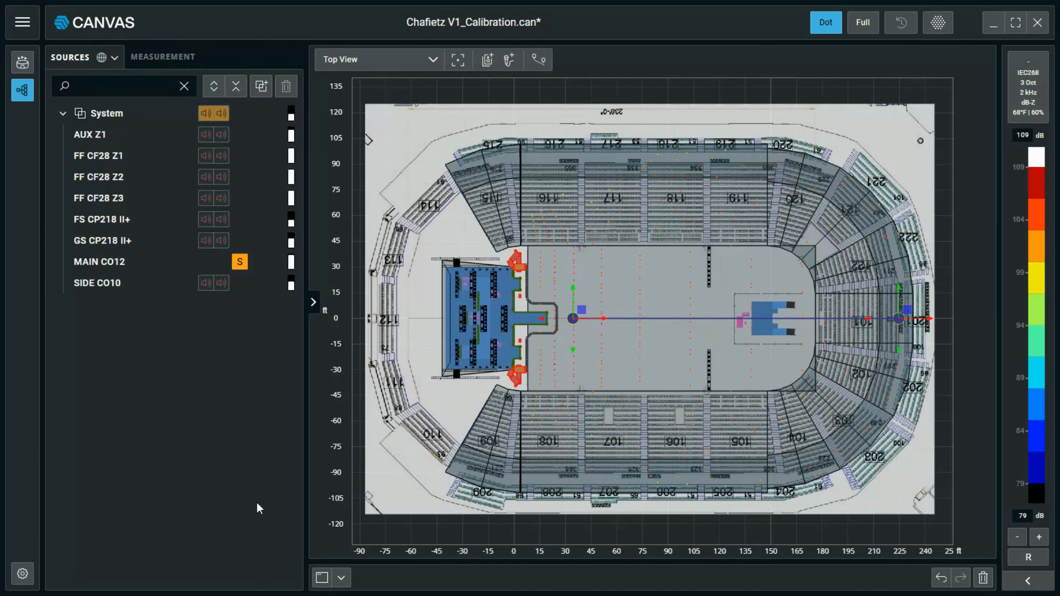
pyautogui.click(322, 578)
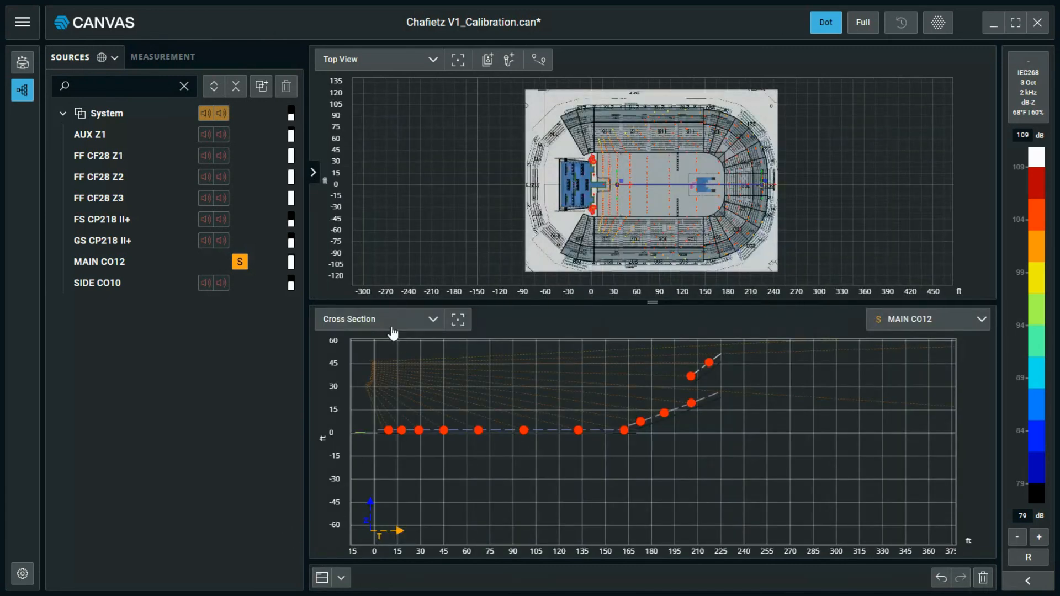
pyautogui.click(394, 323)
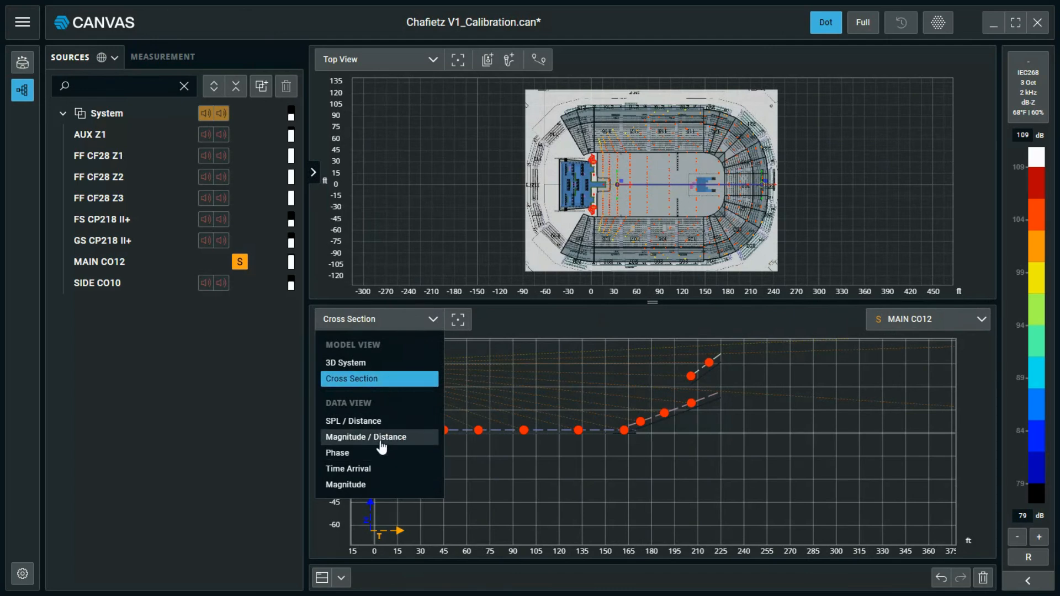
pyautogui.click(381, 442)
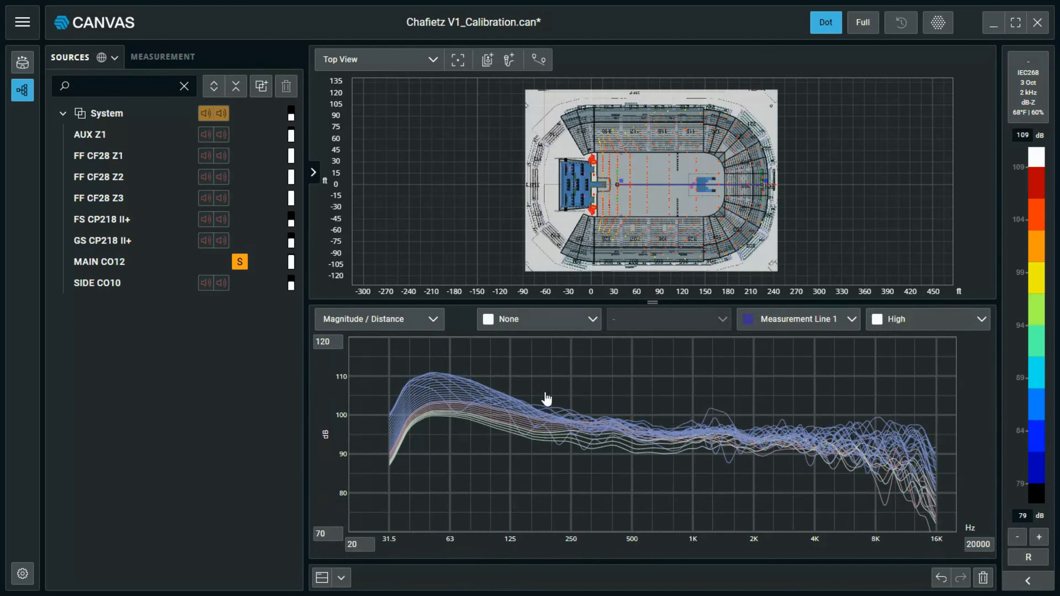
# Step: Try normalizing the Measurement Line 1 magnitude curves to Middle Point and to Average, and return the normalization to None
pyautogui.click(563, 321)
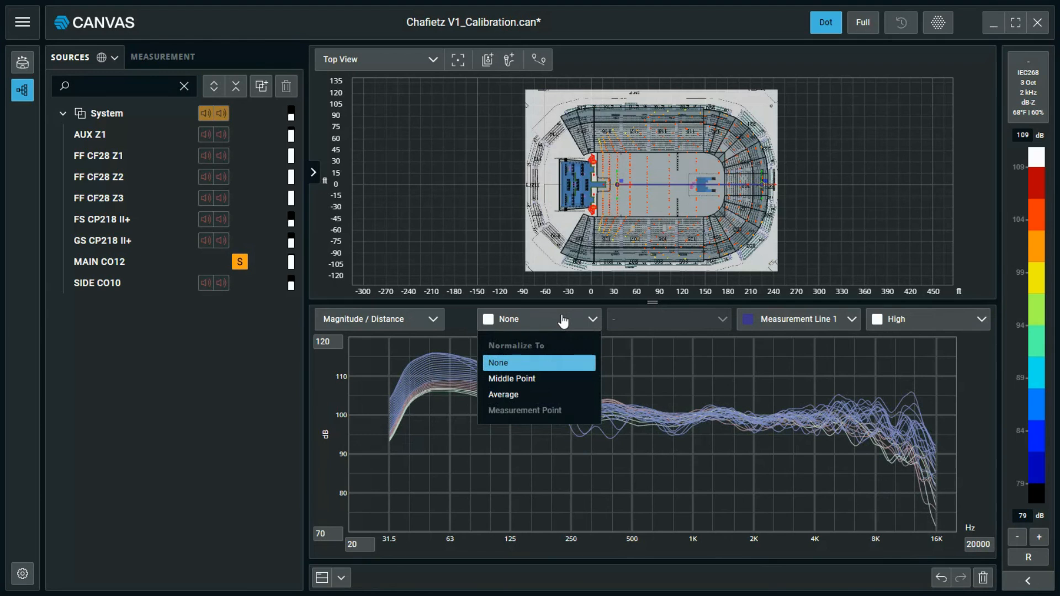
pyautogui.click(545, 379)
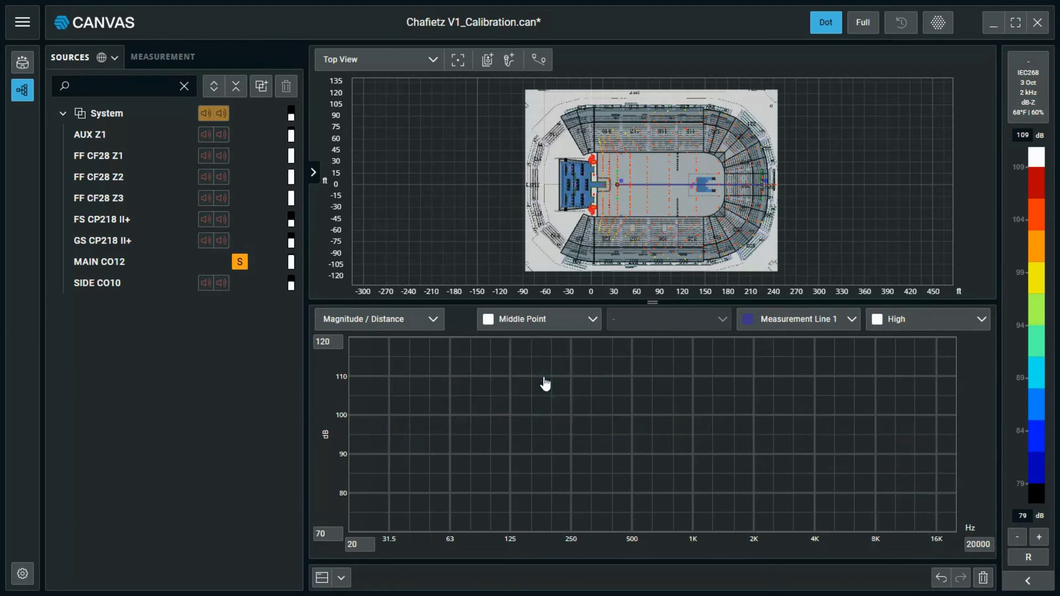
pyautogui.click(550, 320)
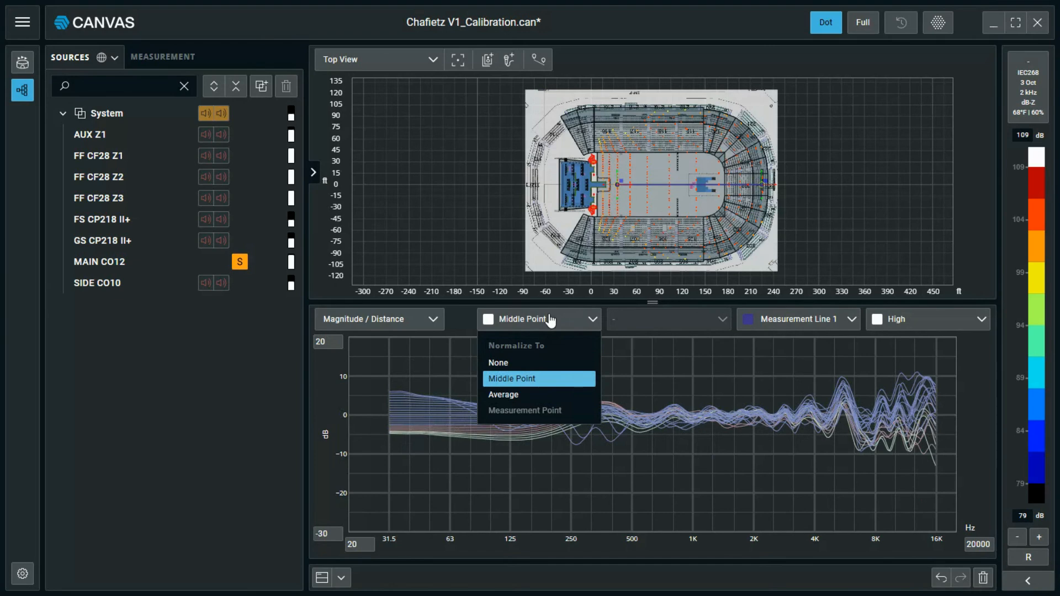
pyautogui.click(534, 394)
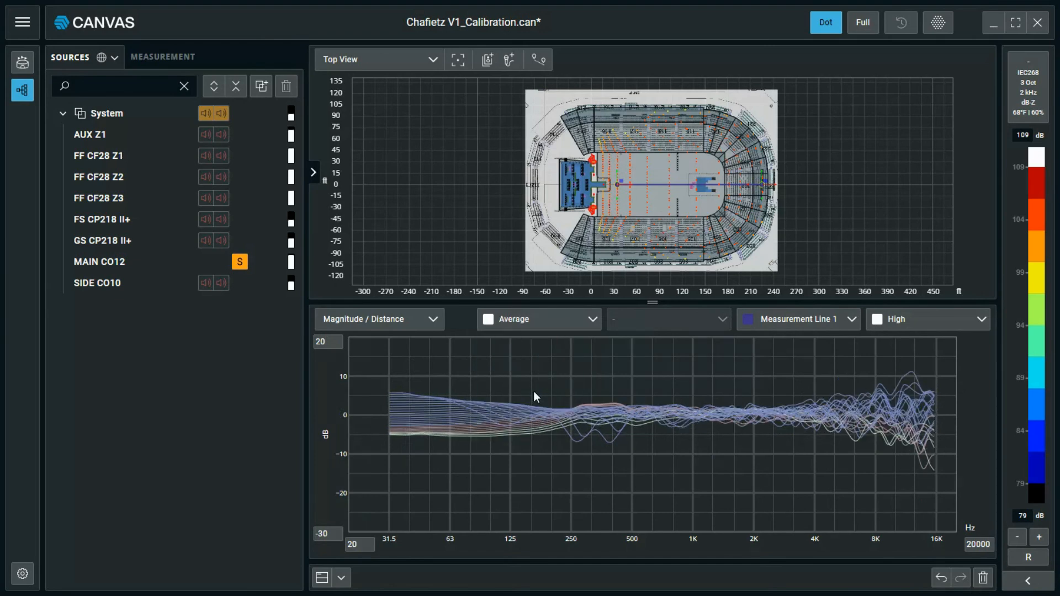
pyautogui.click(545, 320)
pyautogui.click(511, 363)
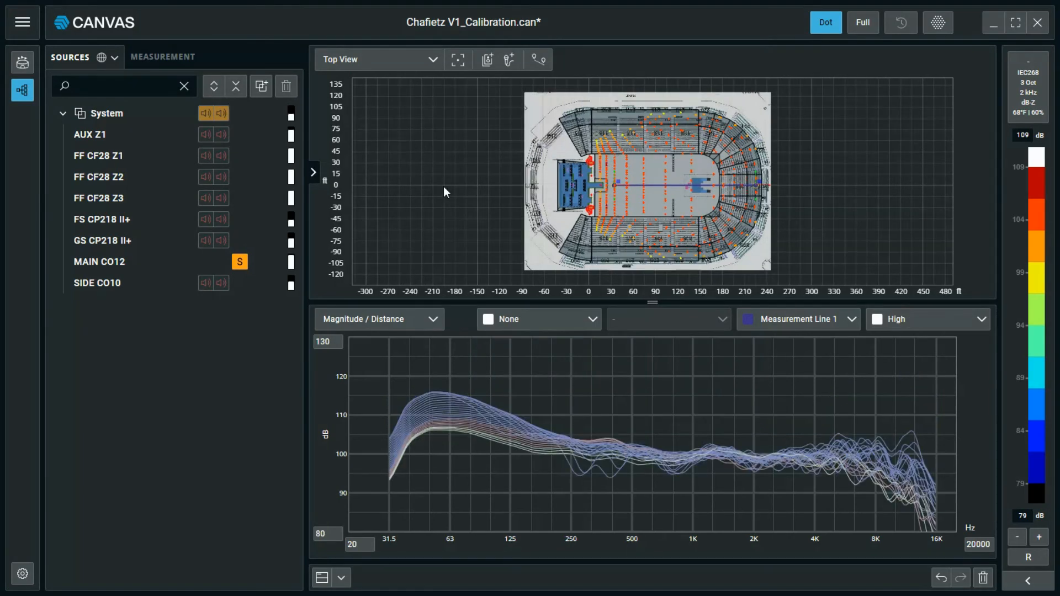
# Step: Enlarge the Top View to fill the workspace and switch it to the 3D System view
pyautogui.doubleClick(443, 187)
pyautogui.click(390, 65)
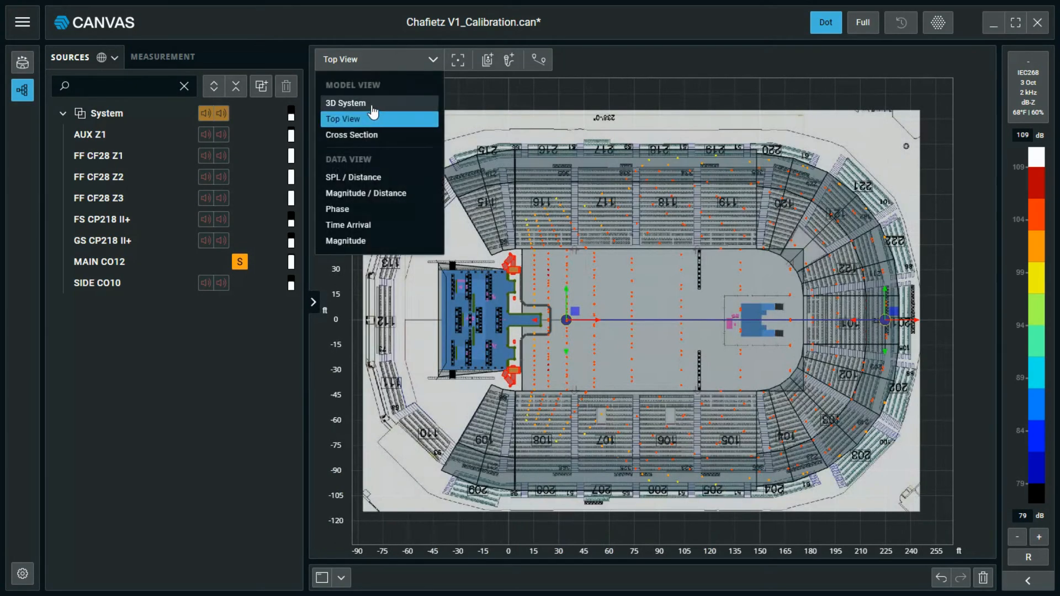
pyautogui.click(371, 104)
# Step: Create a measurement point named FOH REFERENCE and place it at the mix position at X 132, Y 0 and Z 2 ft
pyautogui.click(547, 61)
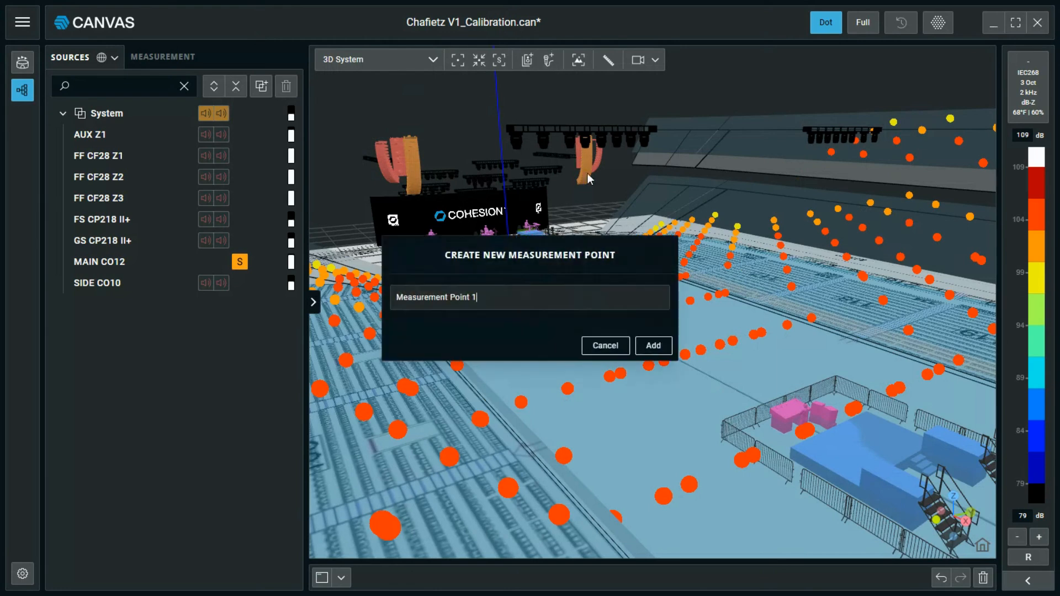
pyautogui.tripleClick(524, 298)
pyautogui.write('FOH REFERENCE')
pyautogui.press('Return')
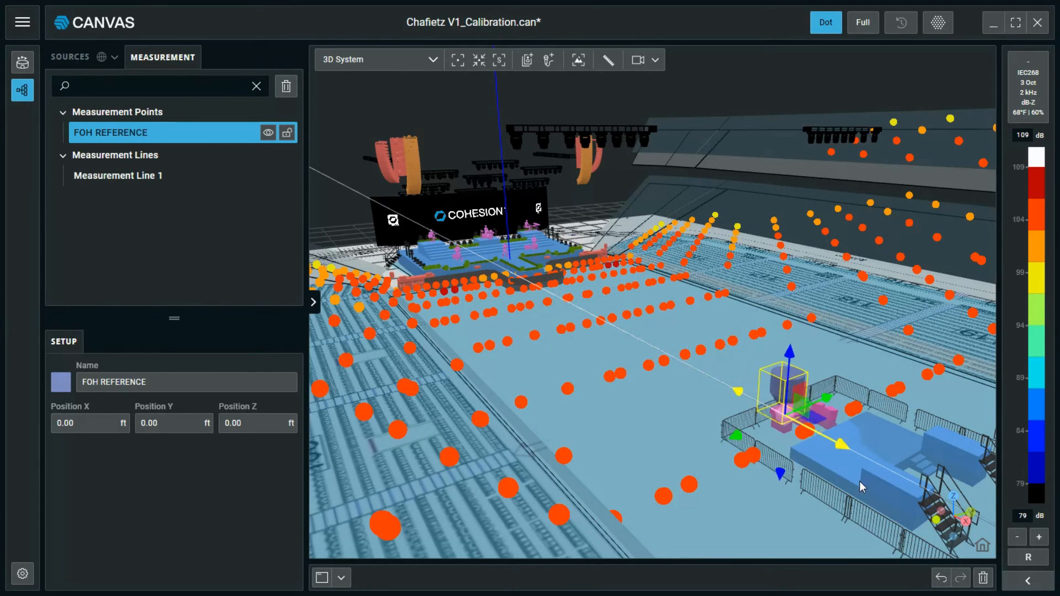
pyautogui.click(827, 501)
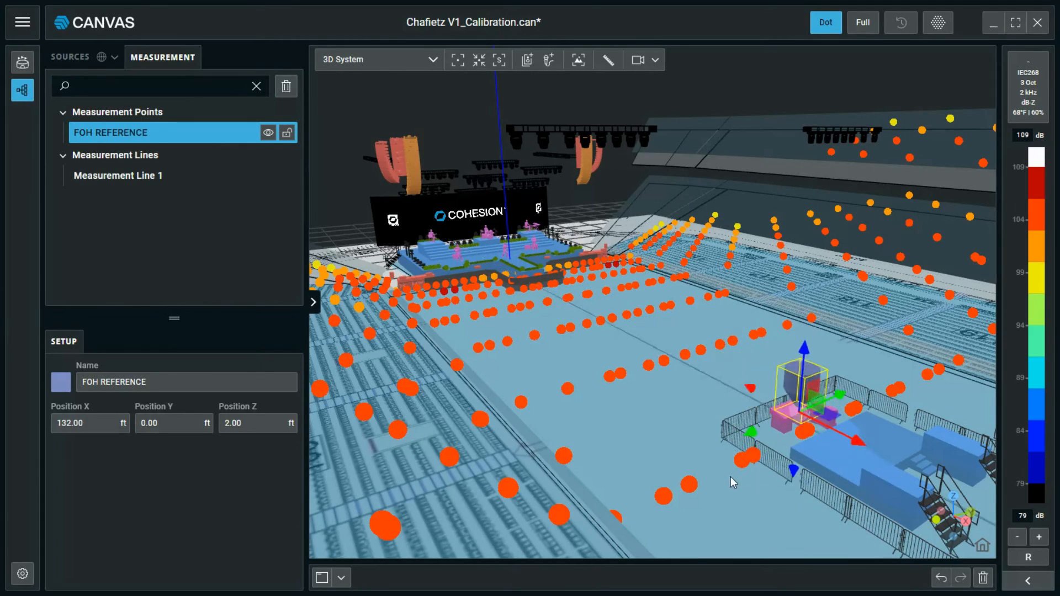
# Step: Try moving the FOH REFERENCE point sideways along the Y axis, and set its Y position back to 0.00 ft
pyautogui.moveTo(730, 477); pyautogui.dragTo(508, 460)
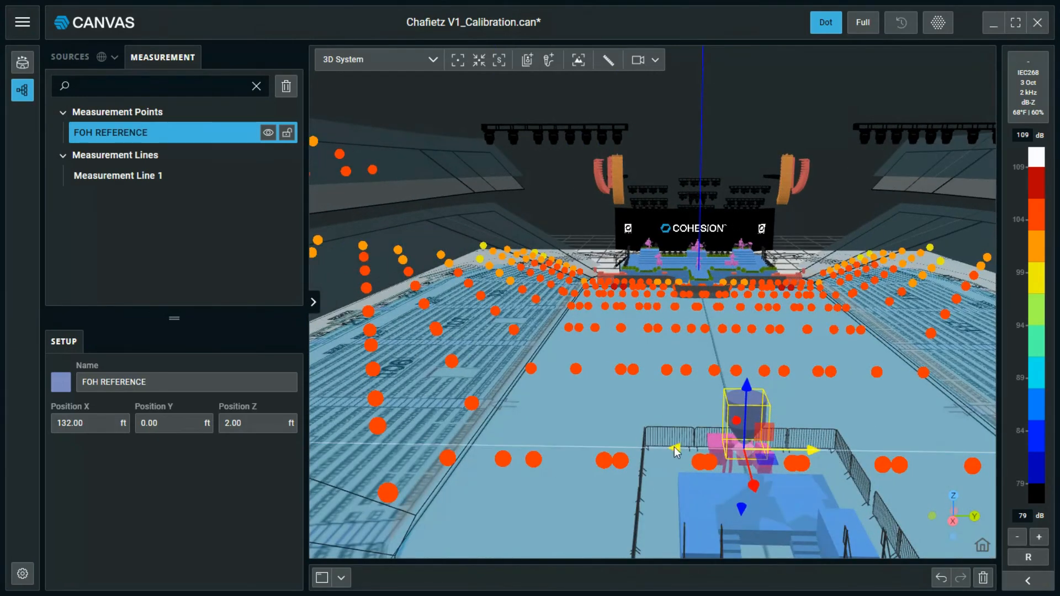
pyautogui.moveTo(677, 450); pyautogui.dragTo(380, 447)
pyautogui.moveTo(515, 538); pyautogui.dragTo(517, 404)
pyautogui.moveTo(517, 365); pyautogui.dragTo(951, 455)
pyautogui.click(180, 428)
pyautogui.write('0')
pyautogui.press('Return')
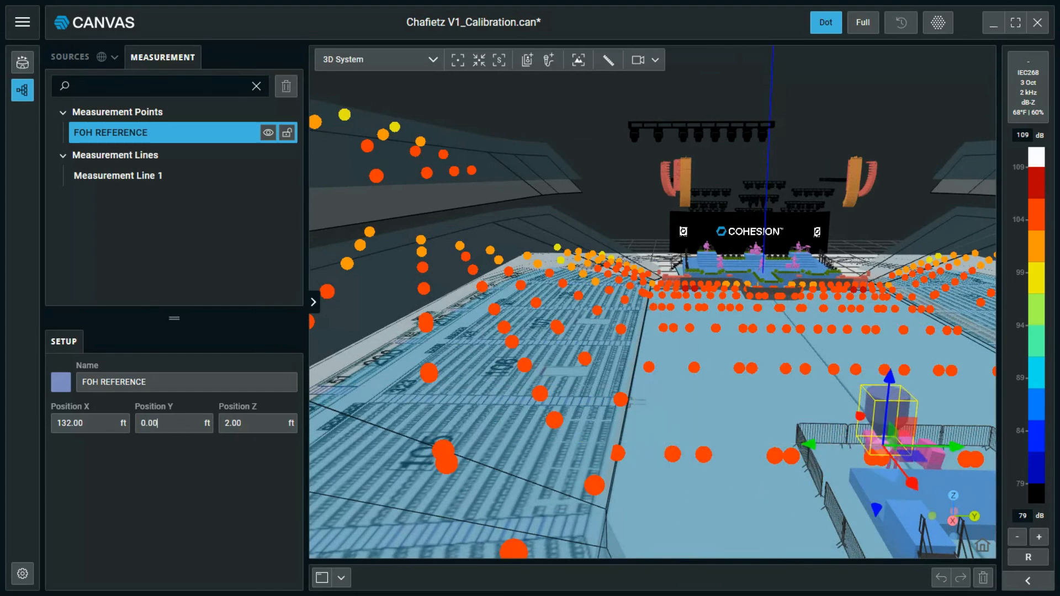
pyautogui.moveTo(534, 387); pyautogui.dragTo(601, 447)
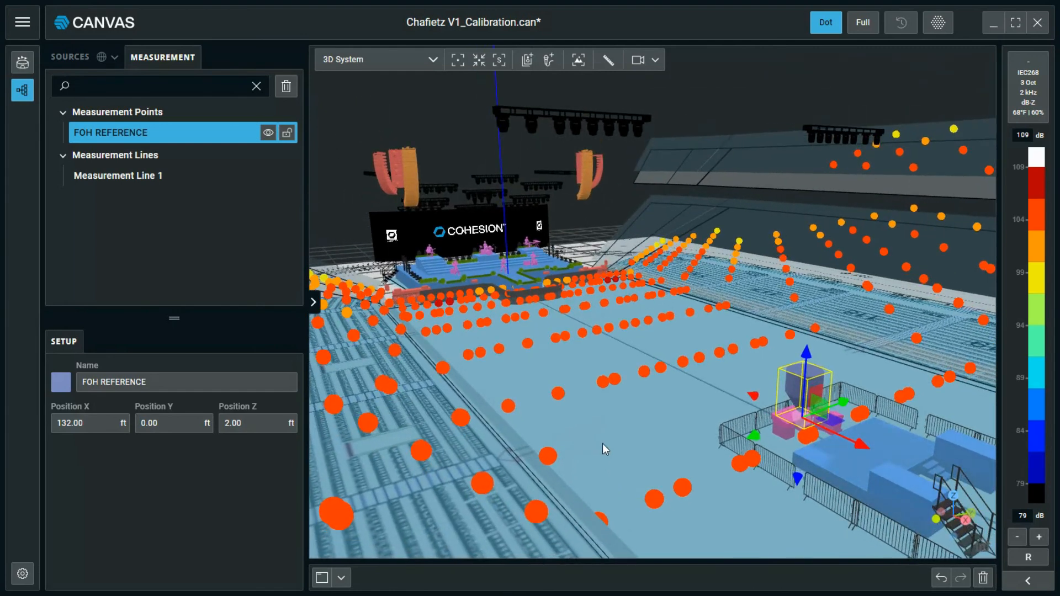
# Step: Restore the split view and normalize the Measurement Line 1 magnitude curves to the FOH REFERENCE measurement point
pyautogui.click(322, 578)
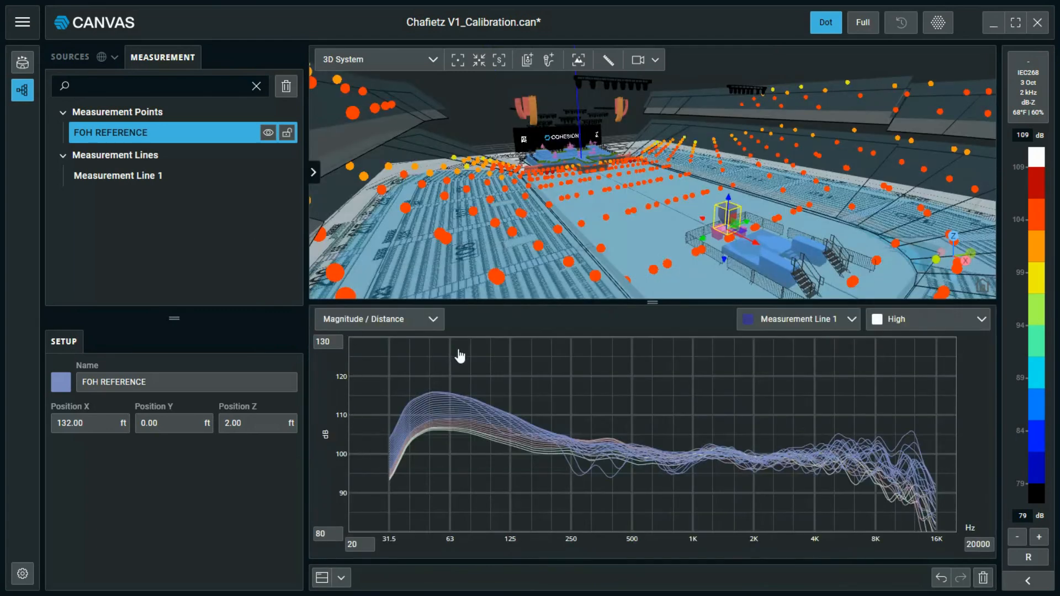
pyautogui.click(118, 183)
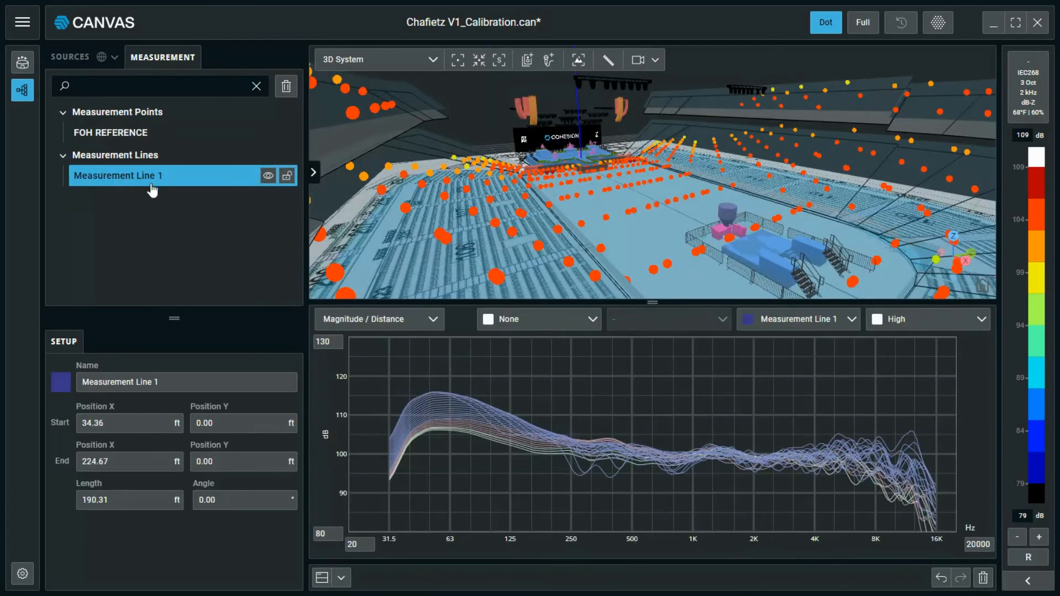
pyautogui.click(533, 328)
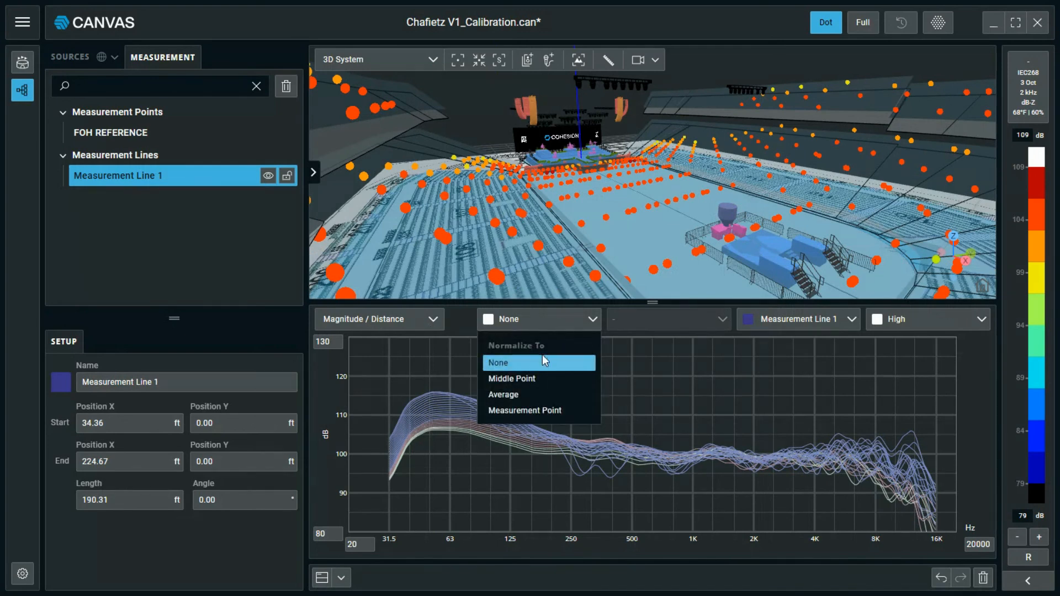
pyautogui.click(527, 410)
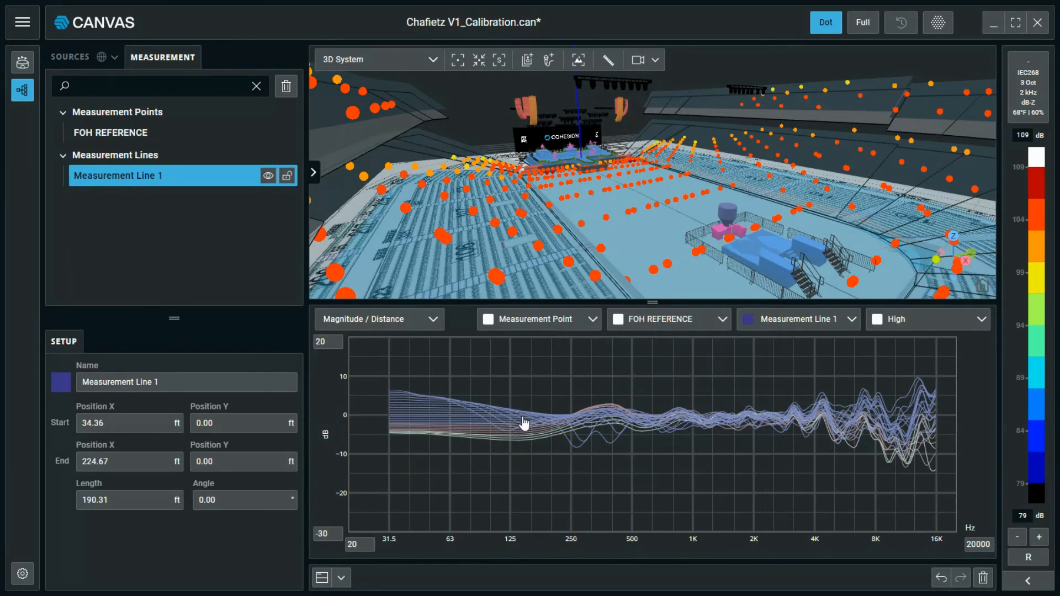
pyautogui.moveTo(496, 431)
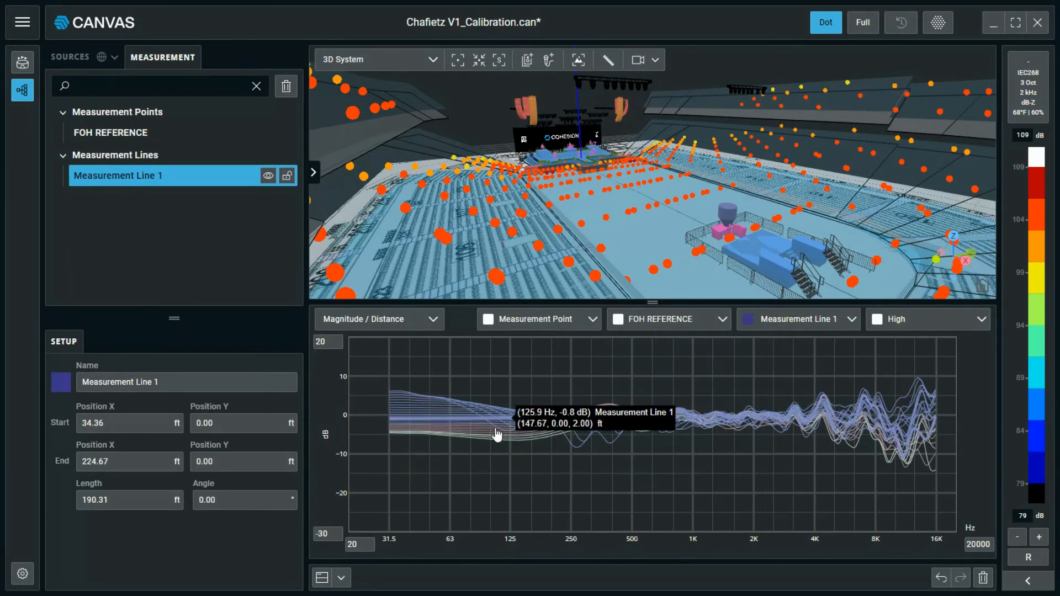
# Step: Display the Magnitude response of the FOH REFERENCE measurement point in the lower graph
pyautogui.click(730, 213)
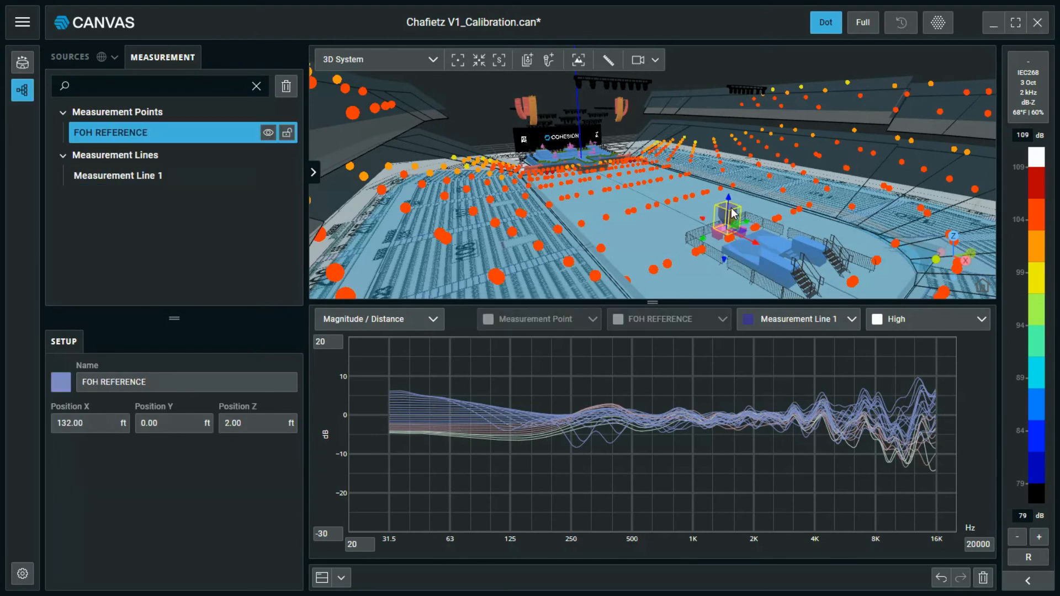
pyautogui.click(431, 320)
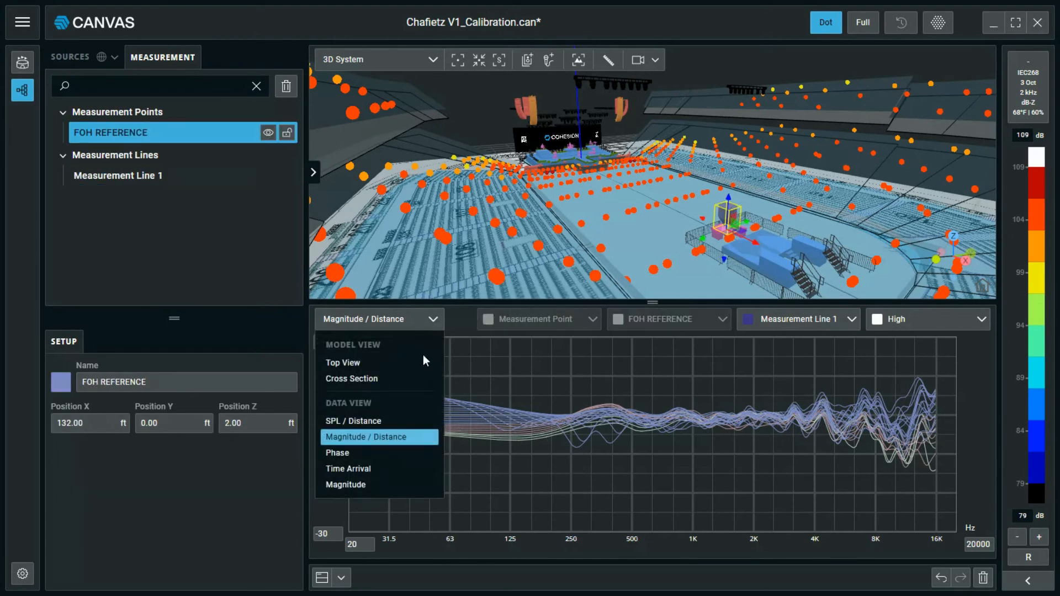
pyautogui.click(402, 486)
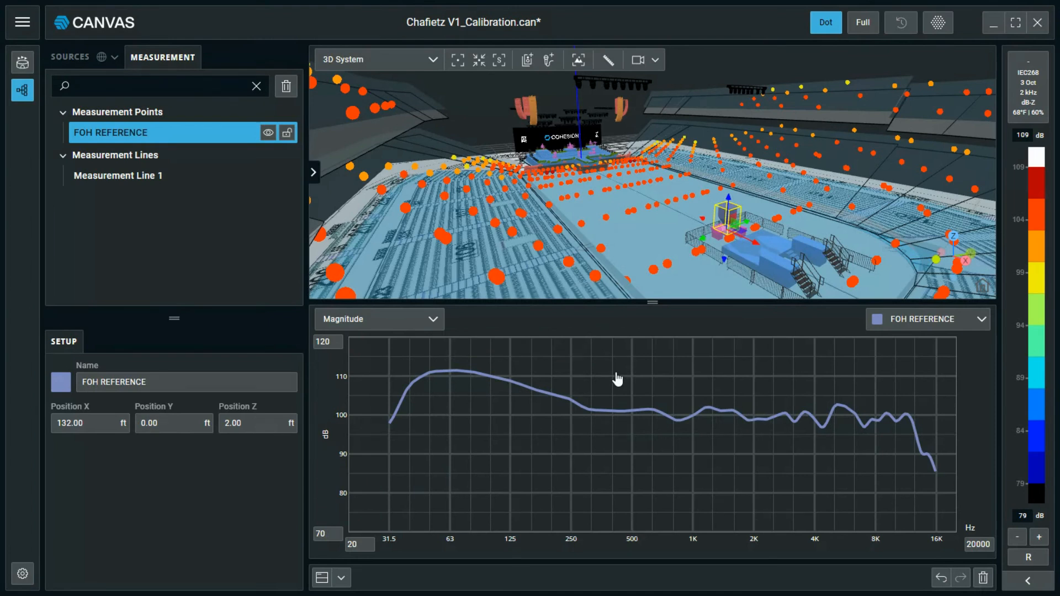
# Step: Create a new measurement point named ON AXIS MAIN FOH
pyautogui.click(545, 60)
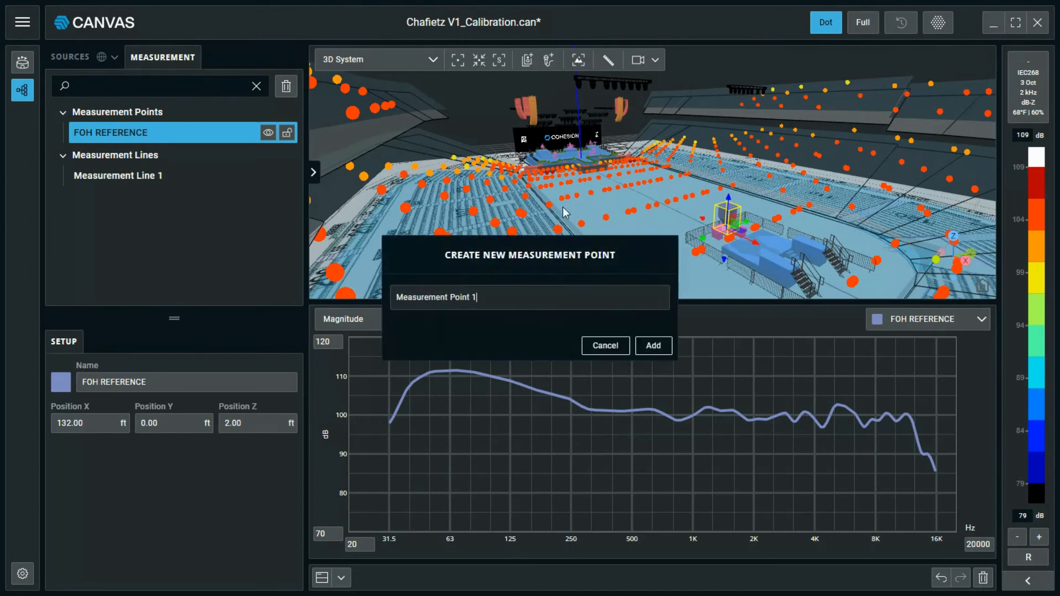
pyautogui.moveTo(539, 305); pyautogui.dragTo(221, 270)
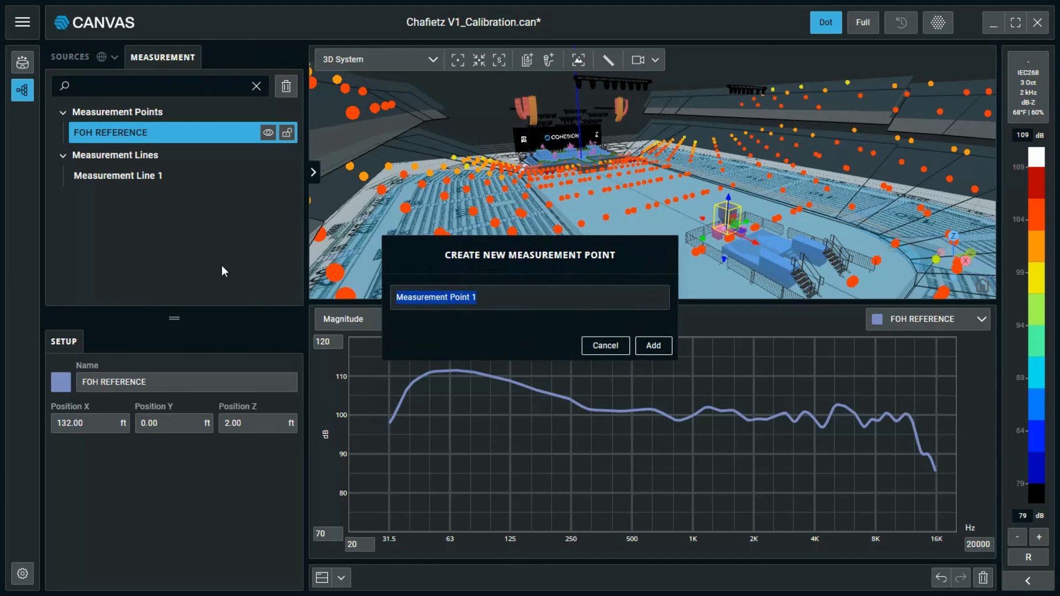
pyautogui.write('ON AXIS MAIN FOH')
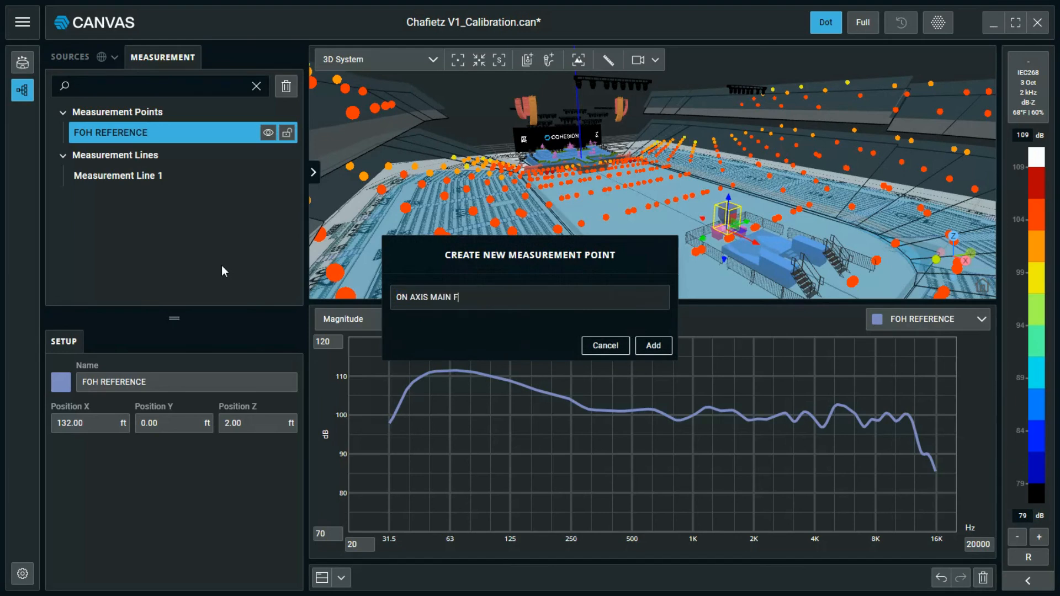
pyautogui.press('Return')
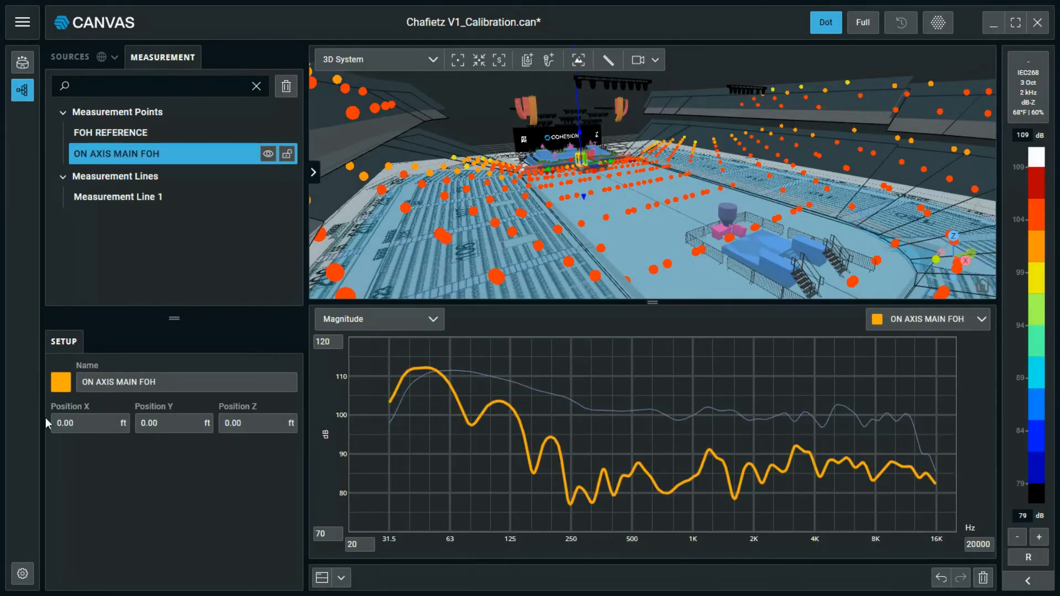
# Step: Position the ON AXIS MAIN FOH measurement point at X 132 ft and Y -30 ft
pyautogui.press('BackSpace')
pyautogui.press('BackSpace')
pyautogui.press('BackSpace')
pyautogui.press('BackSpace')
pyautogui.write('132')
pyautogui.press('Tab')
pyautogui.write('-30')
pyautogui.press('Return')
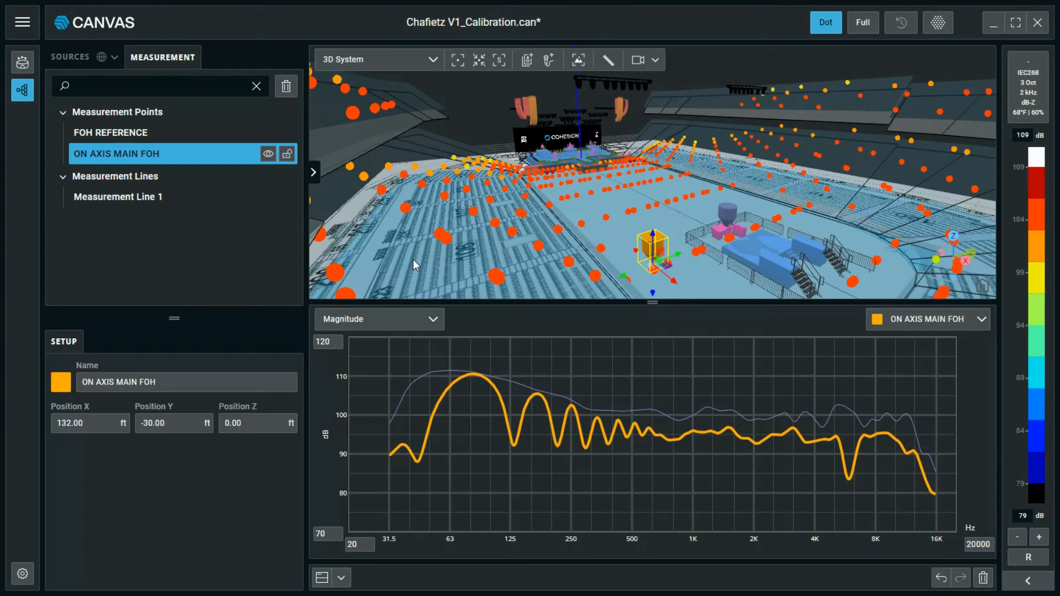
# Step: Compare the FOH REFERENCE and ON AXIS MAIN FOH magnitude curves, and switch the graph to Phase for ON AXIS MAIN FOH
pyautogui.click(726, 217)
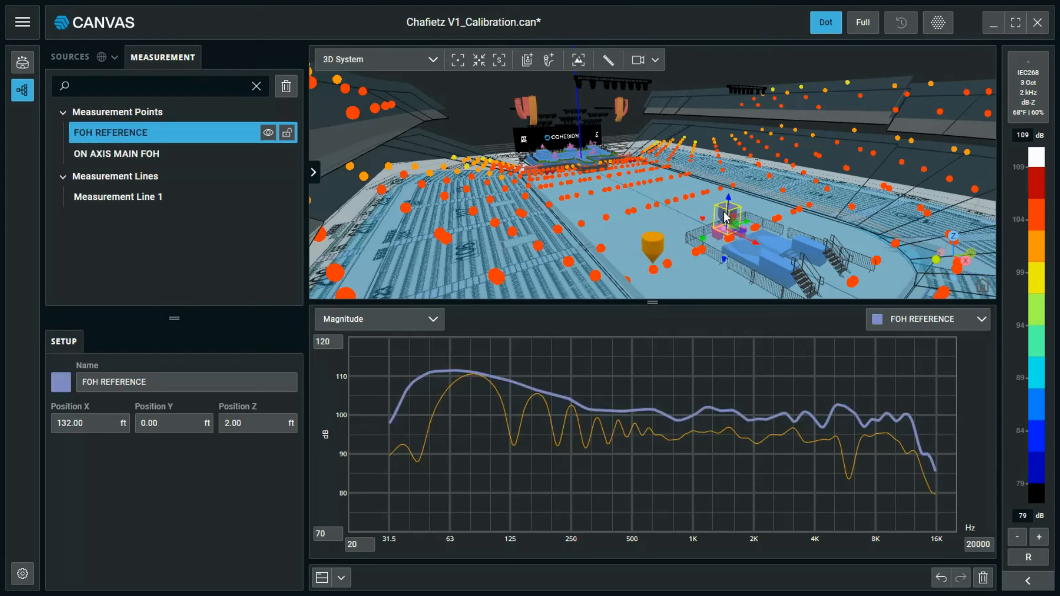
pyautogui.click(653, 245)
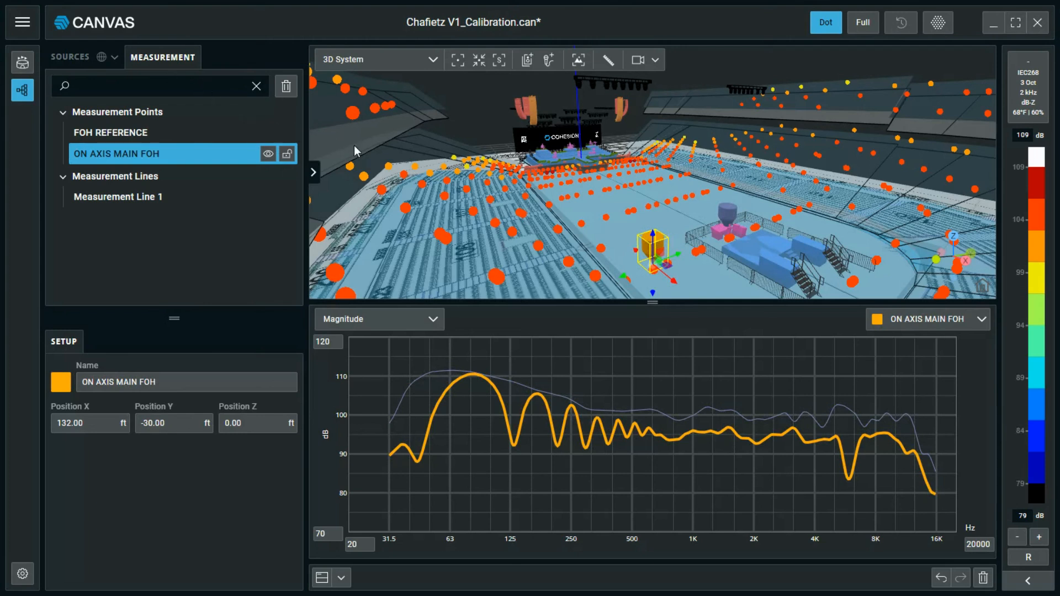
pyautogui.click(390, 328)
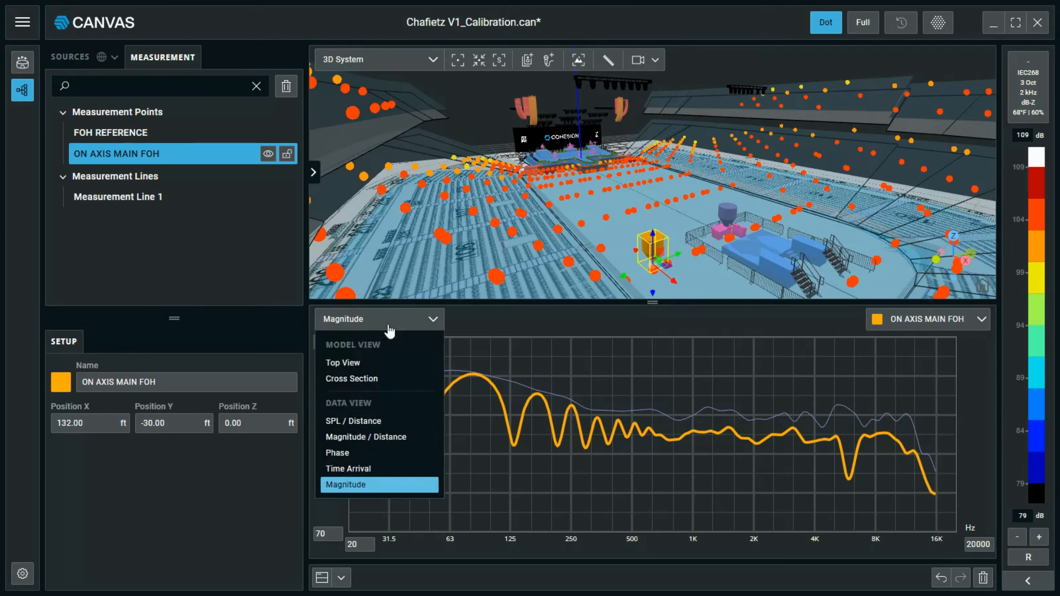
pyautogui.click(371, 453)
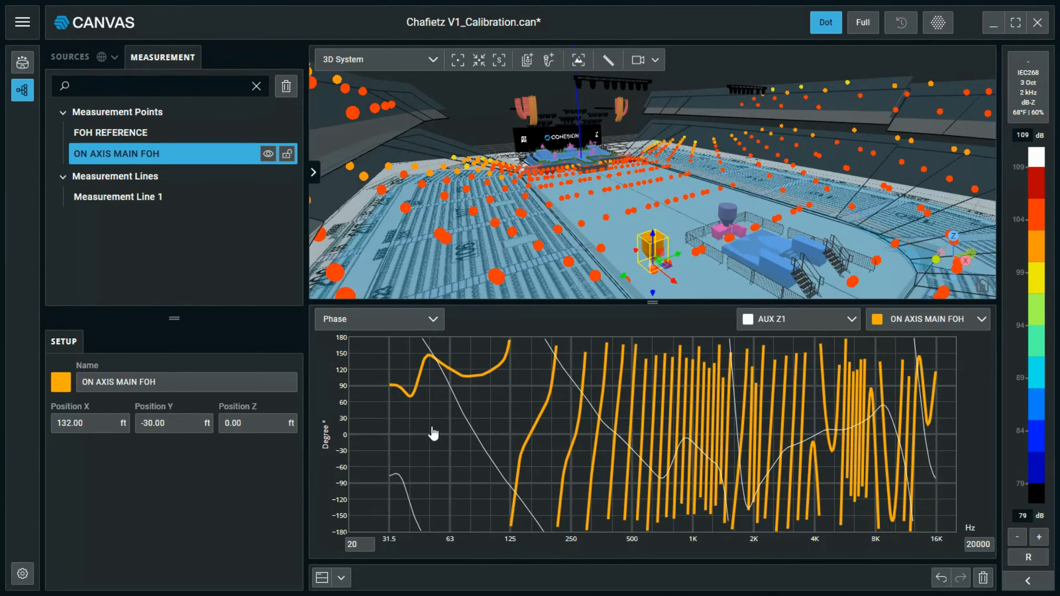
# Step: Set FS CP218 II+ - M as the reference trace for the ON AXIS MAIN FOH phase graph
pyautogui.click(173, 160)
pyautogui.click(175, 161)
pyautogui.click(845, 328)
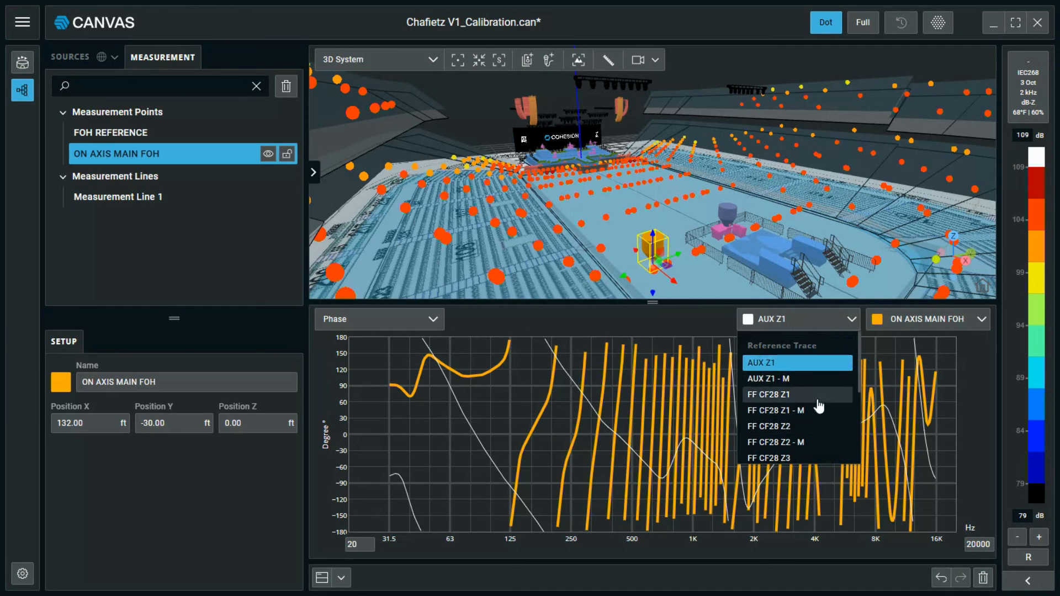
pyautogui.scroll(-3, 818, 393)
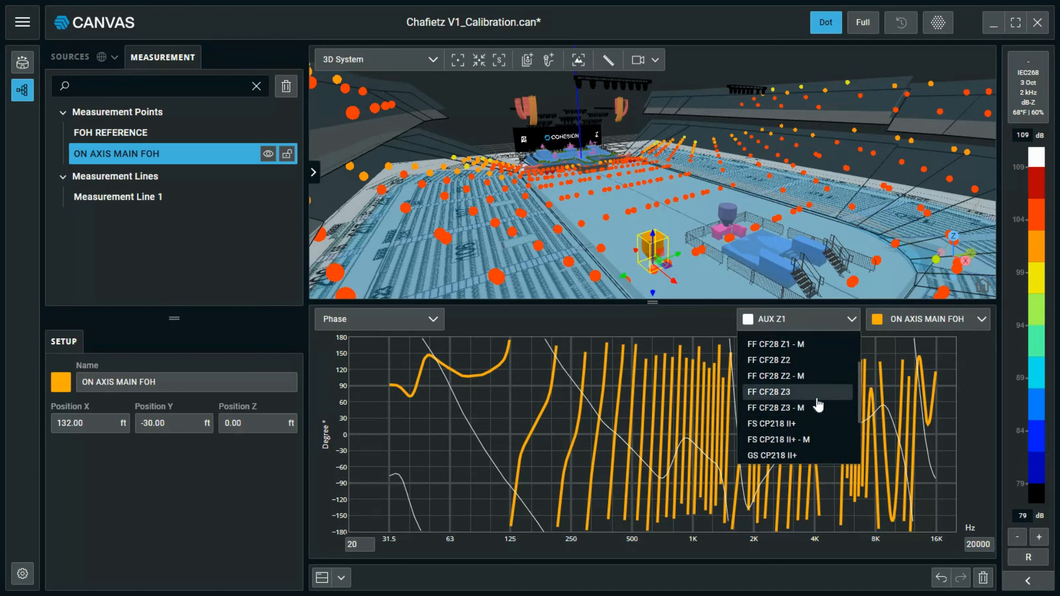
pyautogui.click(824, 445)
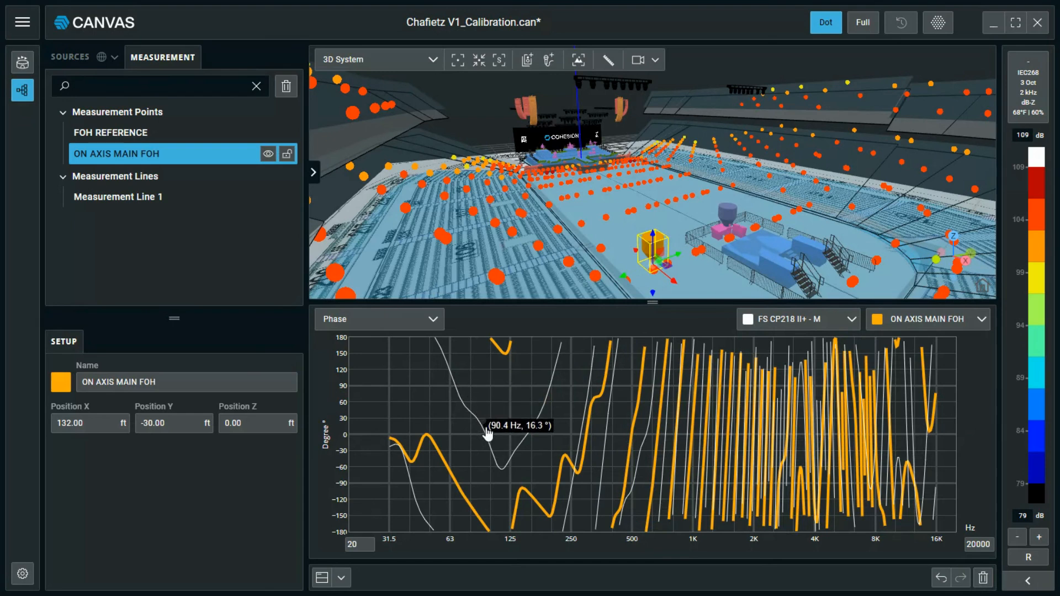
# Step: Mute the mirrored side of MAIN CO12 and set the array's delay to 6.00 ms to align it with the reference phase trace
pyautogui.click(70, 58)
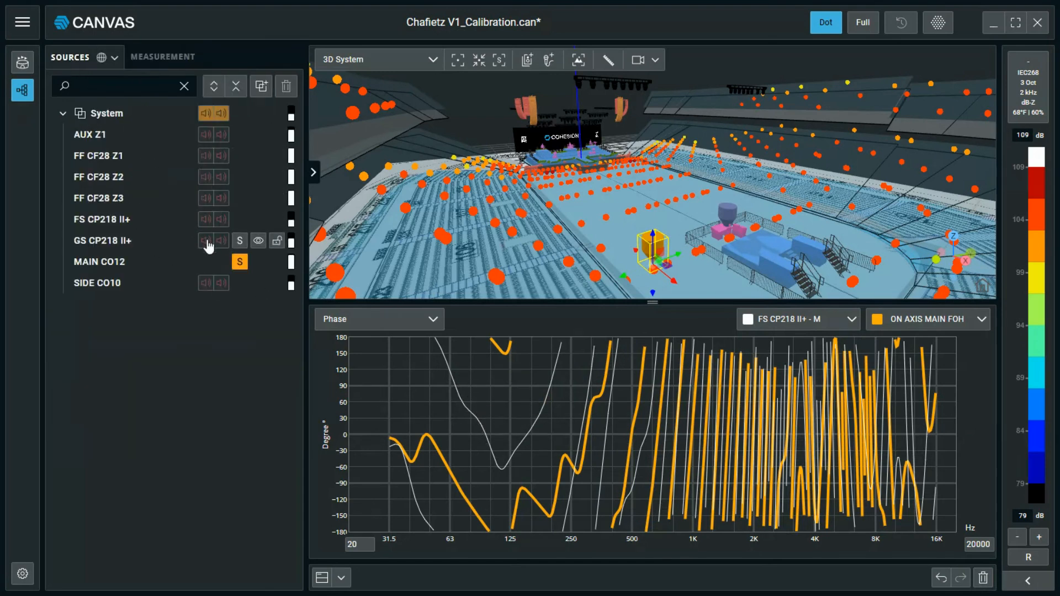
pyautogui.click(222, 262)
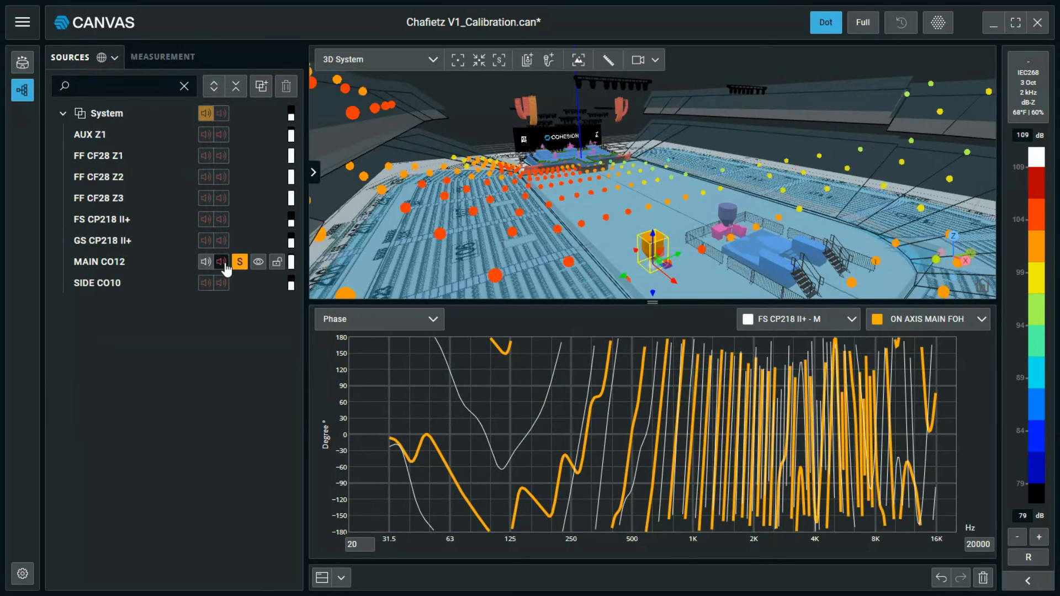
pyautogui.click(144, 270)
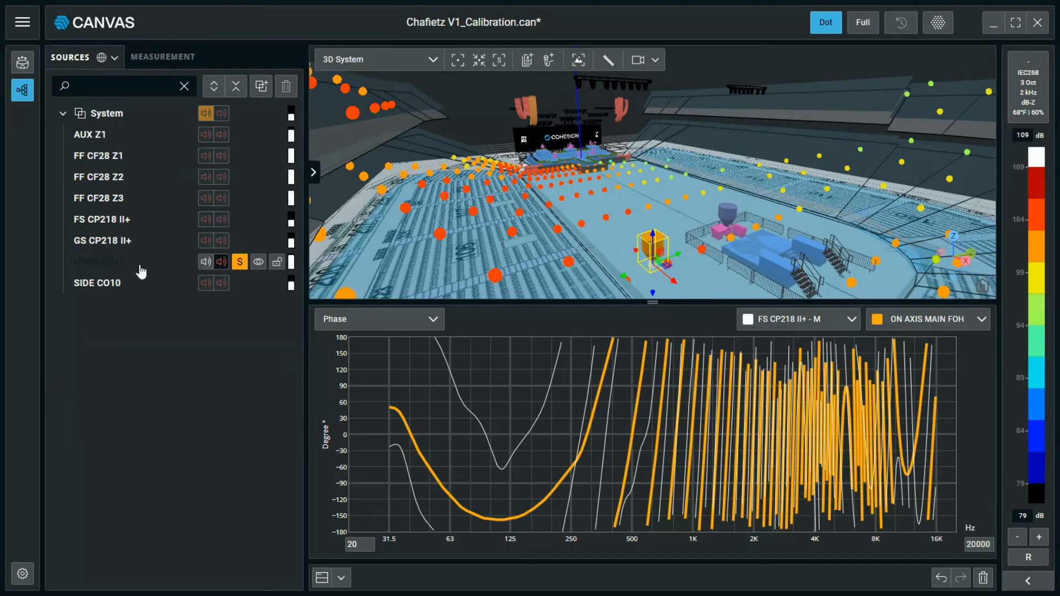
pyautogui.click(118, 342)
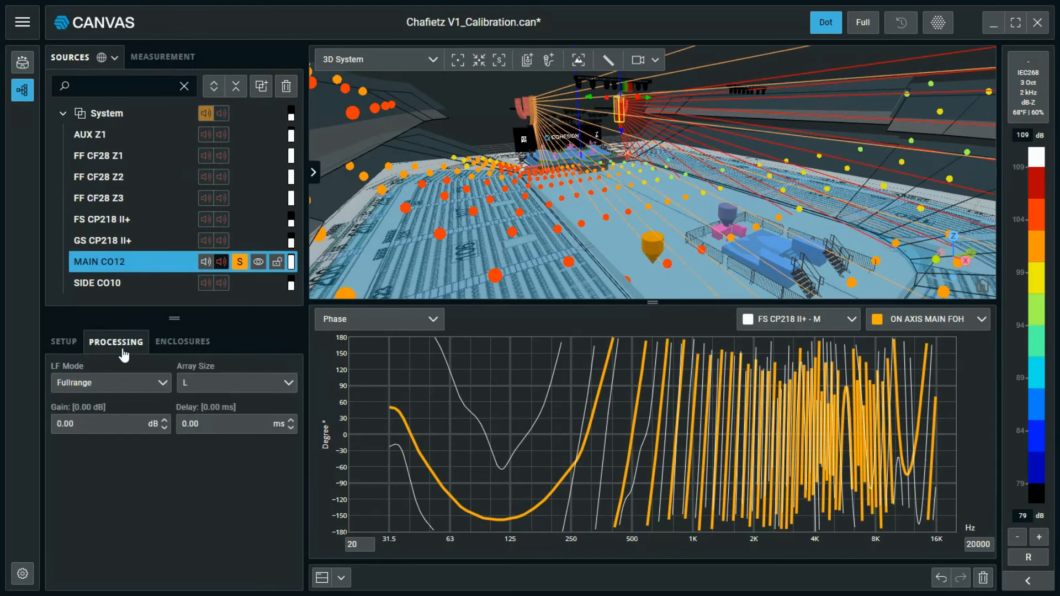
pyautogui.click(203, 426)
pyautogui.press('Up')
pyautogui.press('Up')
pyautogui.press('Up')
pyautogui.press('Up')
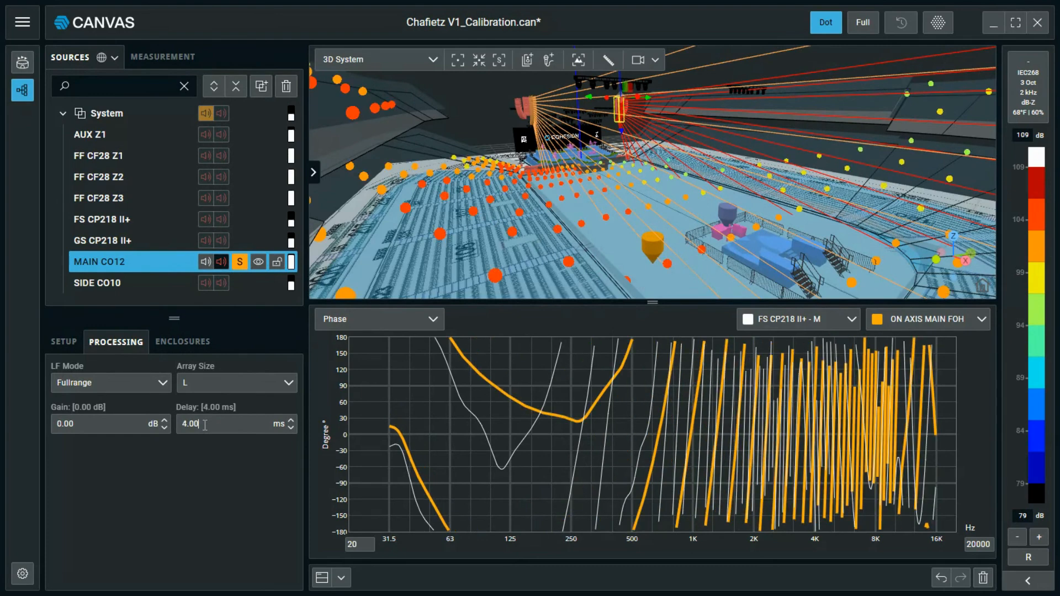
pyautogui.press('Up')
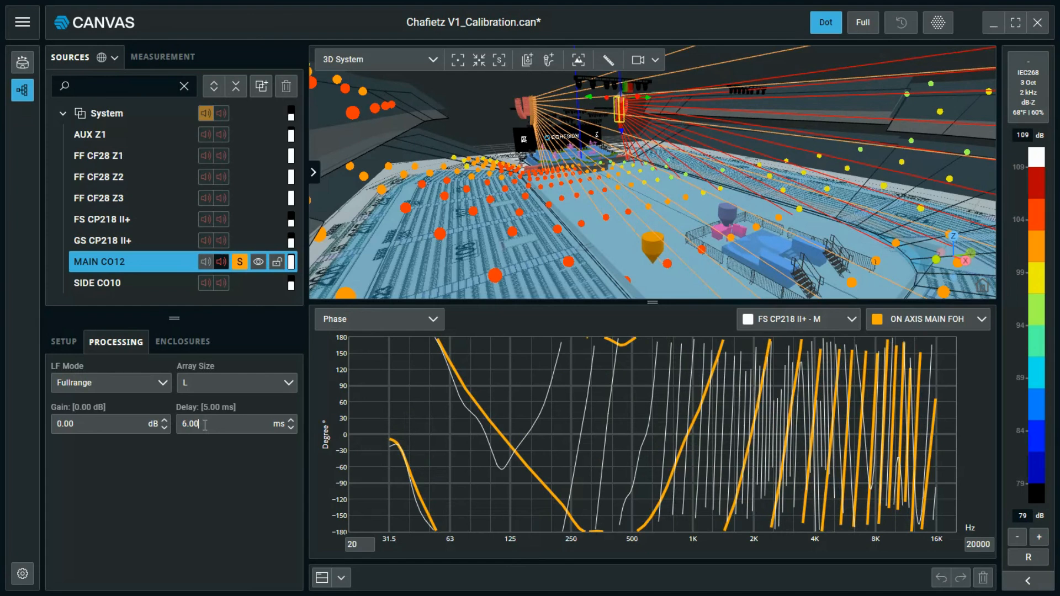
pyautogui.press('Up')
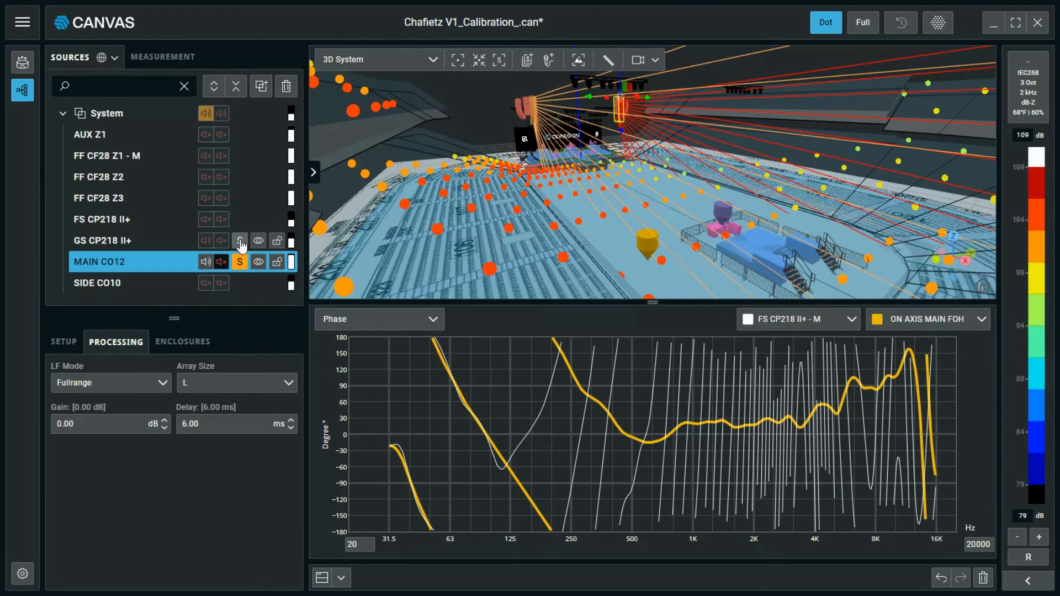
# Step: Solo GS CP218 II+ and set its delay to 10.00 ms to align it with the reference phase trace
pyautogui.click(240, 242)
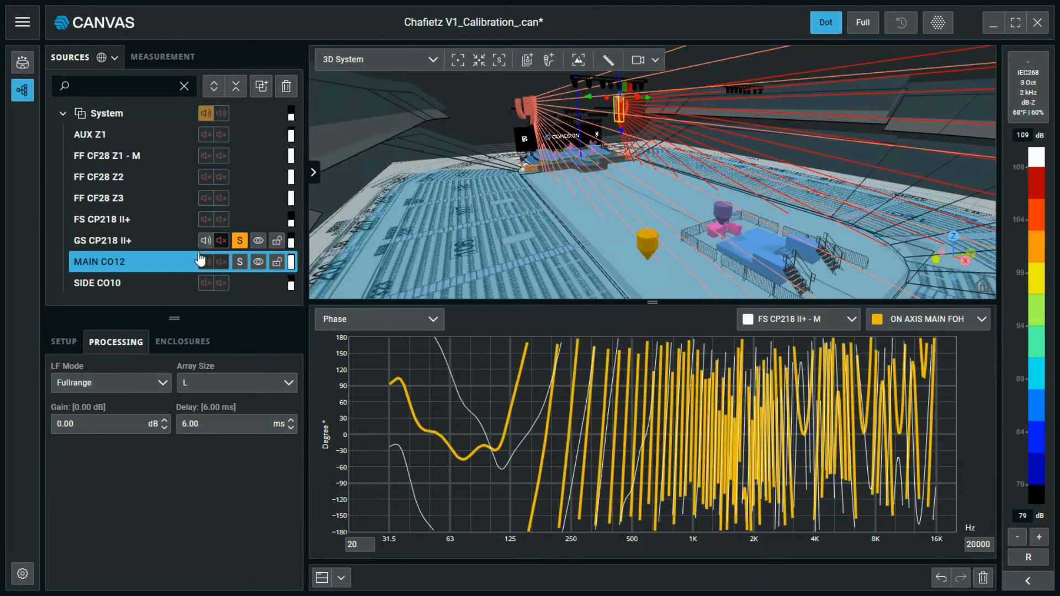
pyautogui.click(153, 246)
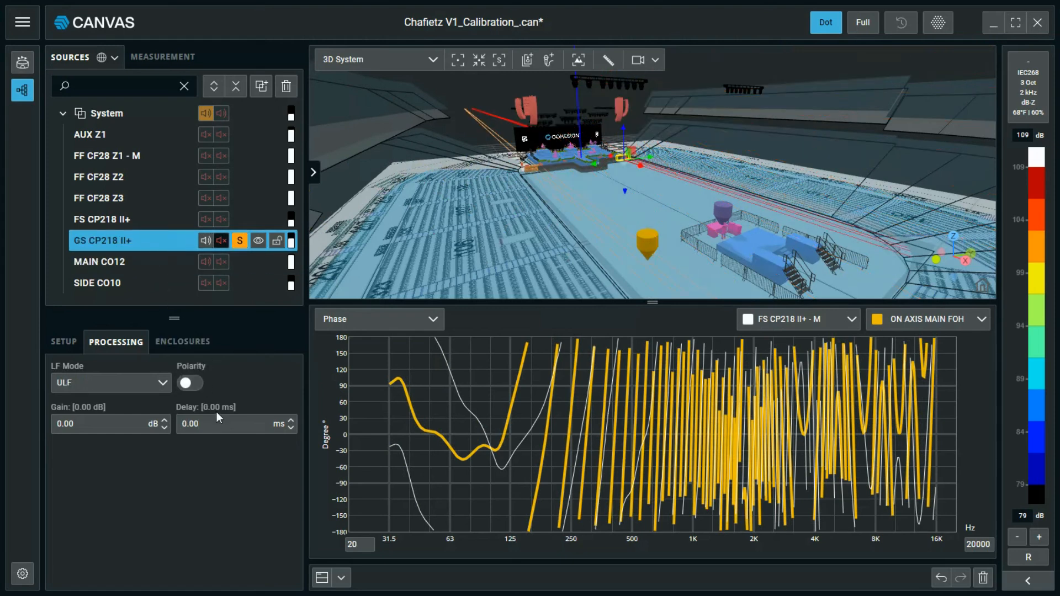
pyautogui.moveTo(209, 422); pyautogui.dragTo(45, 421)
pyautogui.write('8')
pyautogui.press('Return')
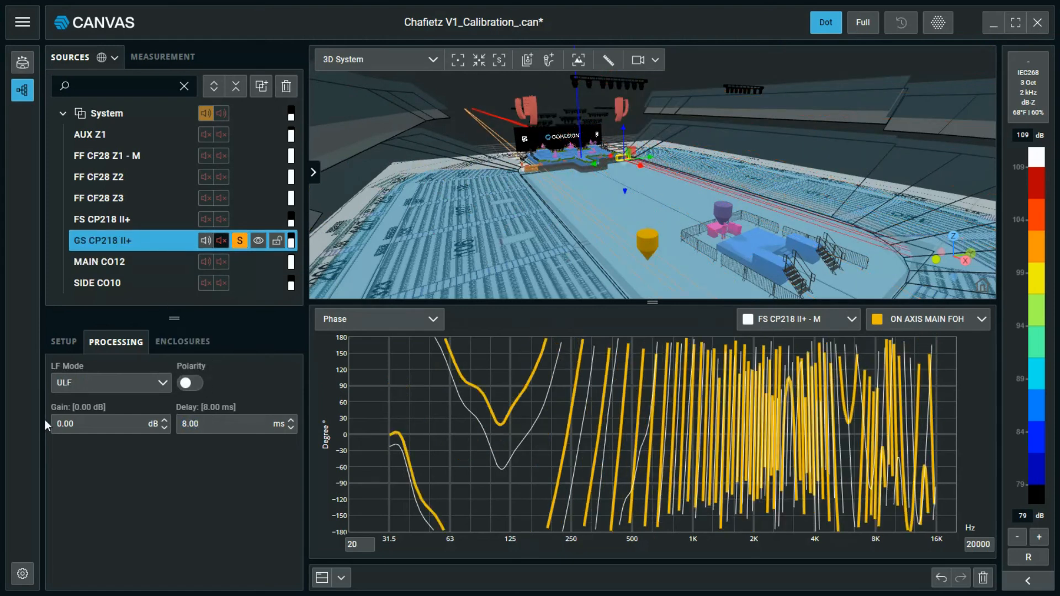
pyautogui.press('Up')
pyautogui.press('Up')
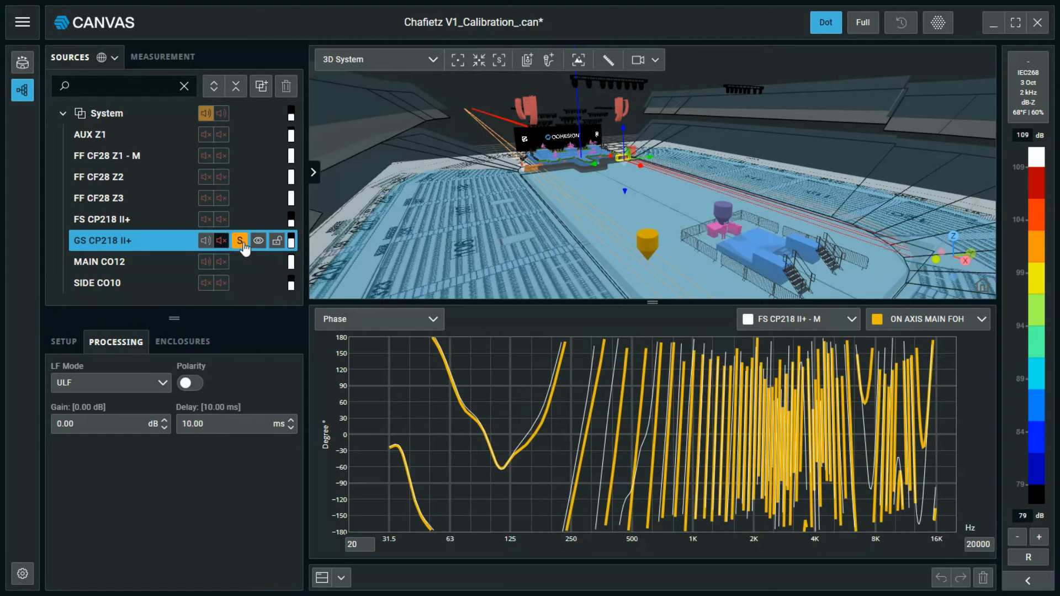
# Step: Unmute one side of MAIN CO12, GS CP218 II+ and FS CP218 II+ in turn to examine their summed magnitude, and mute them again
pyautogui.click(206, 262)
pyautogui.click(205, 240)
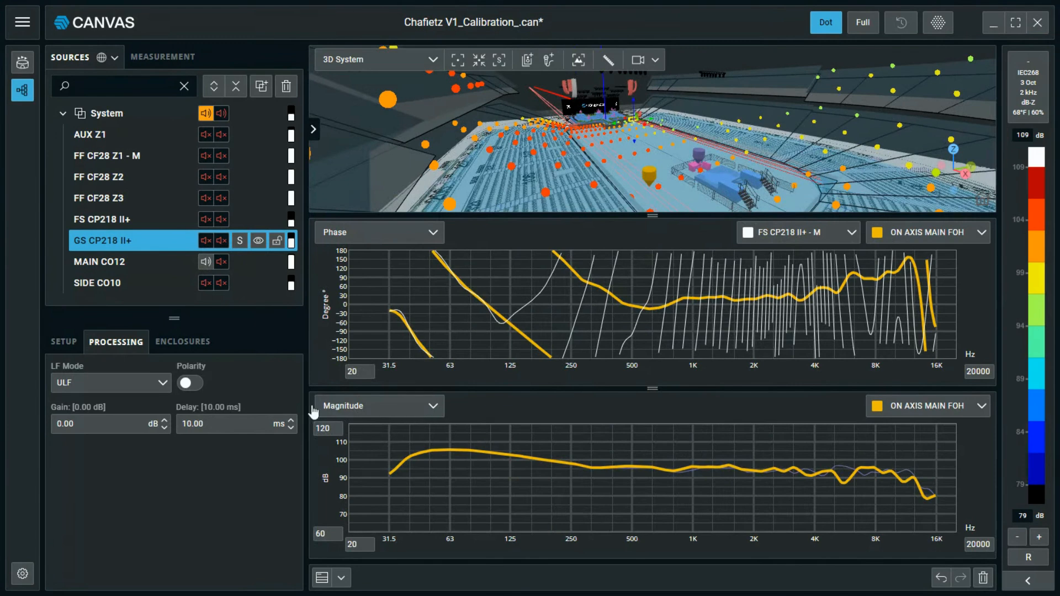
pyautogui.click(213, 262)
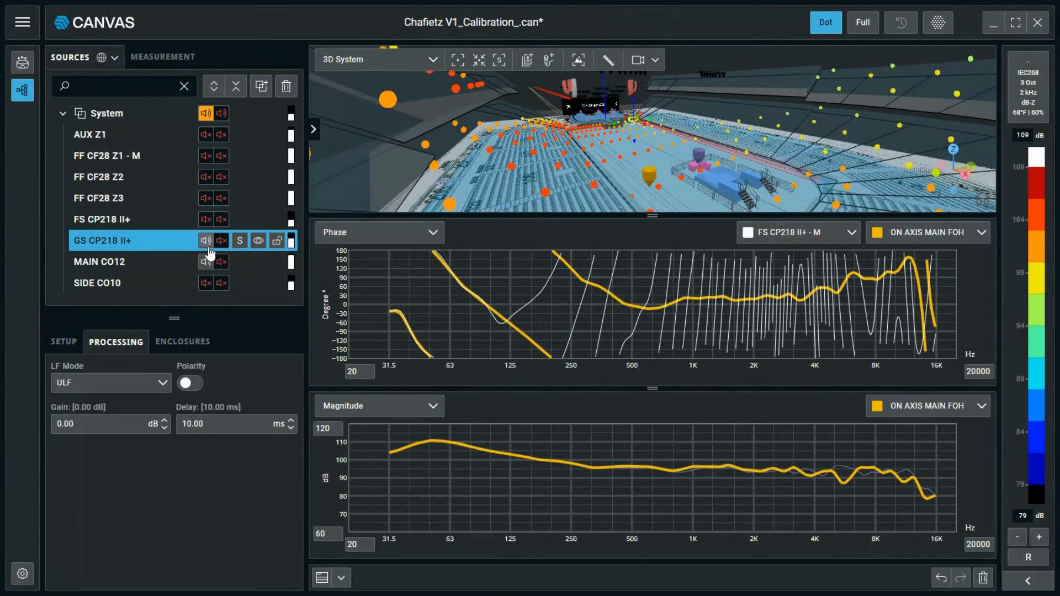
pyautogui.click(205, 220)
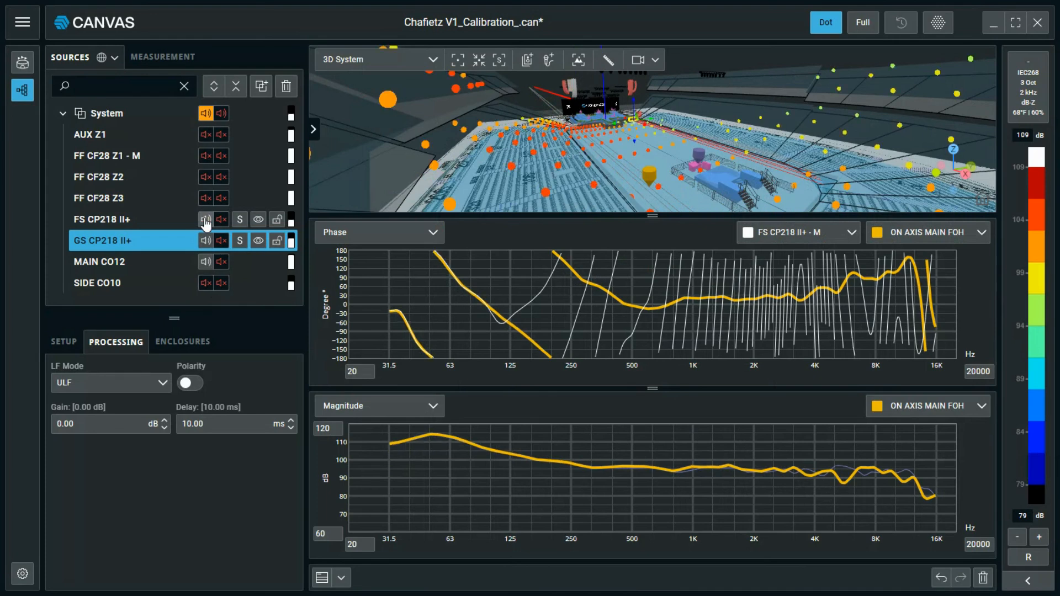
pyautogui.click(205, 221)
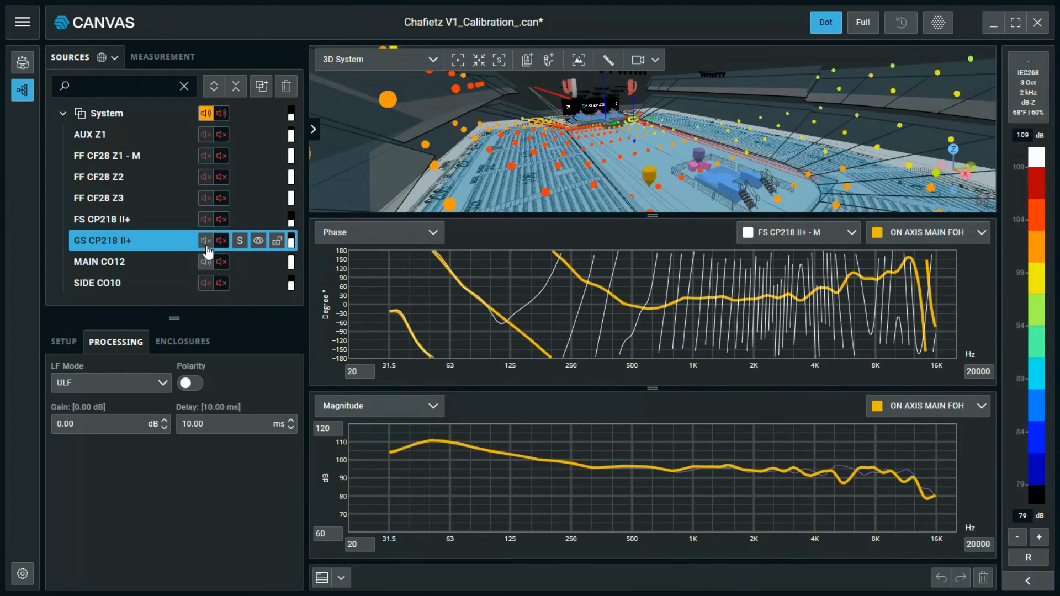
pyautogui.click(206, 244)
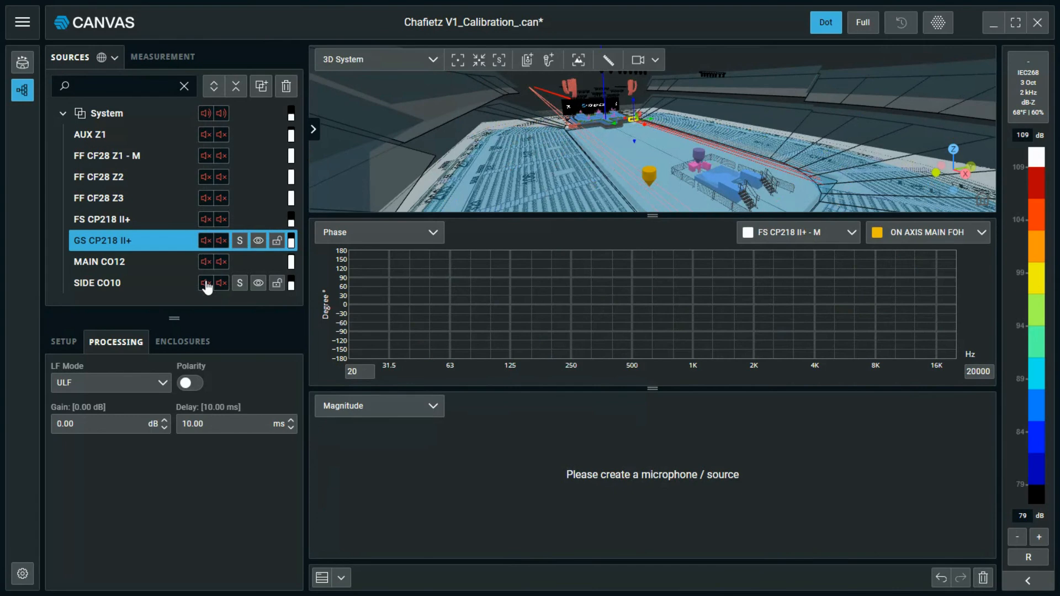
# Step: Unmute one side of the SIDE CO10 array and display the phase at the MAIN SIDE TIME measurement point
pyautogui.click(206, 284)
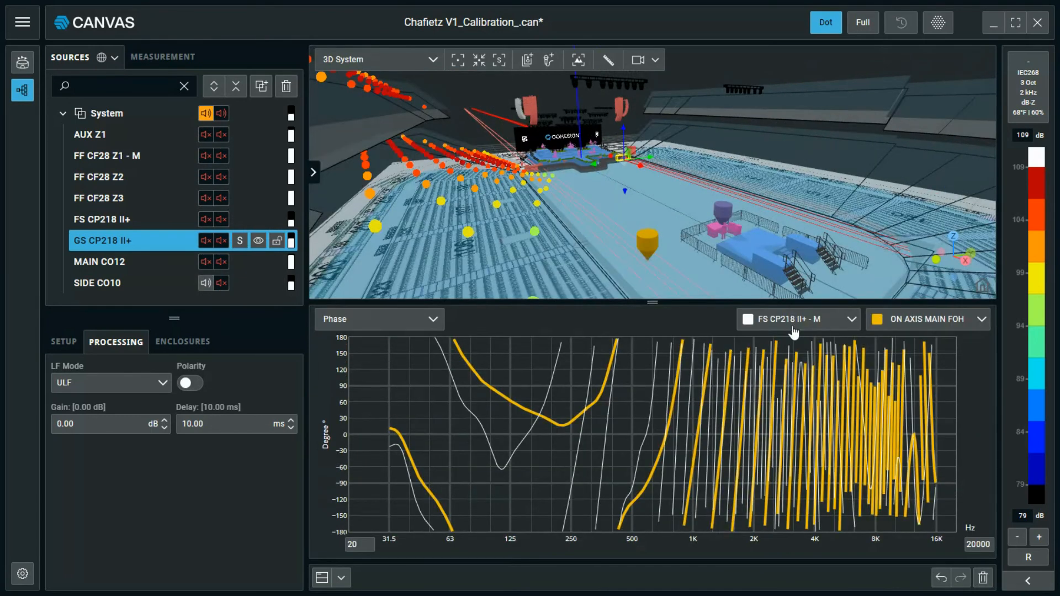
pyautogui.click(162, 58)
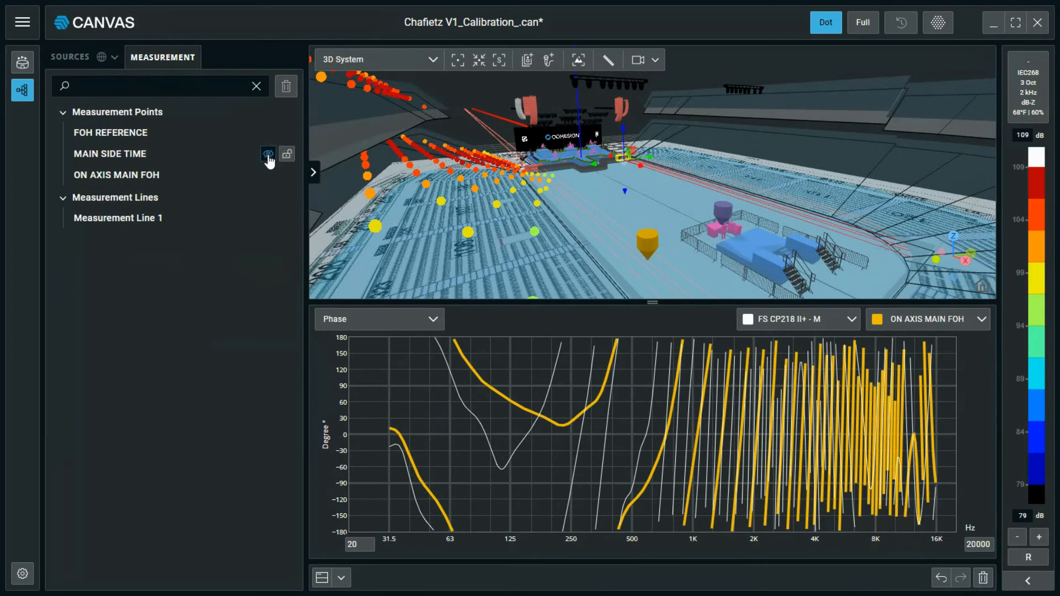
pyautogui.click(154, 158)
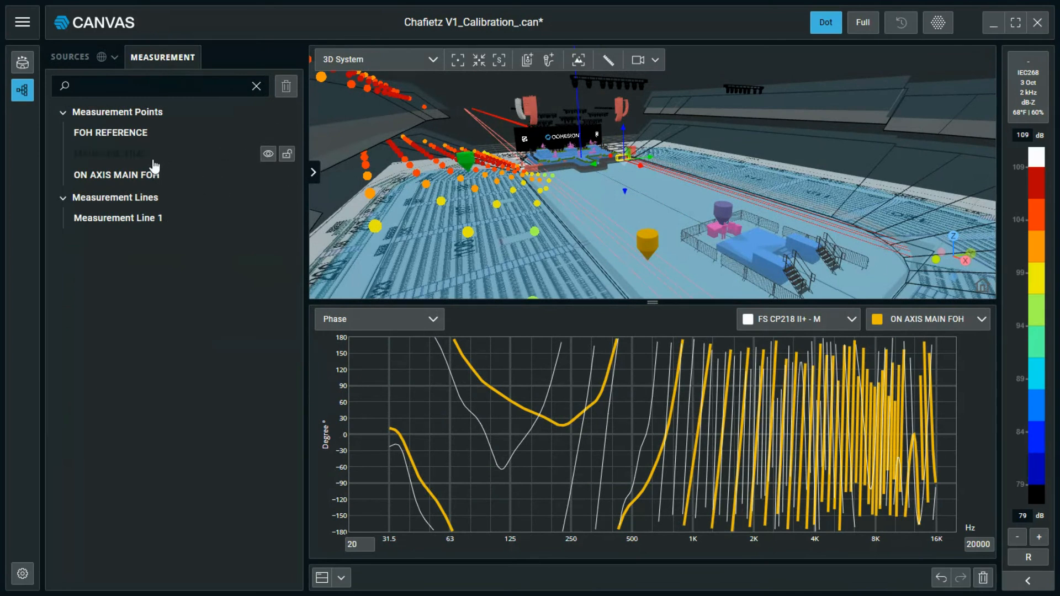
# Step: Set MAIN CO12 - M 1 as the reference trace for the phase plot at MAIN SIDE TIME
pyautogui.click(68, 65)
pyautogui.click(828, 320)
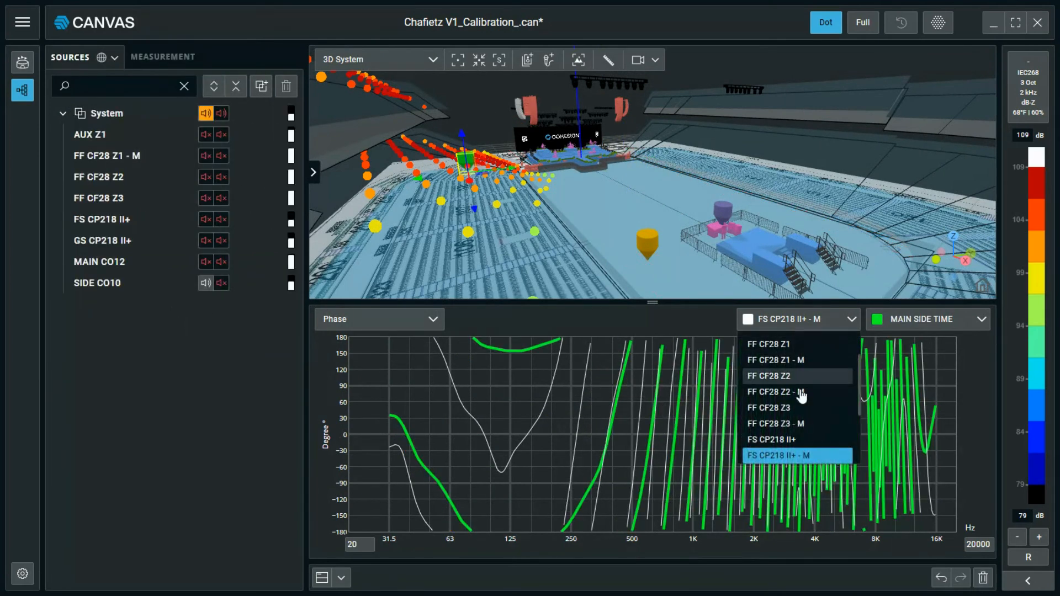
pyautogui.scroll(-1, 803, 450)
pyautogui.scroll(-1, 804, 450)
pyautogui.click(801, 420)
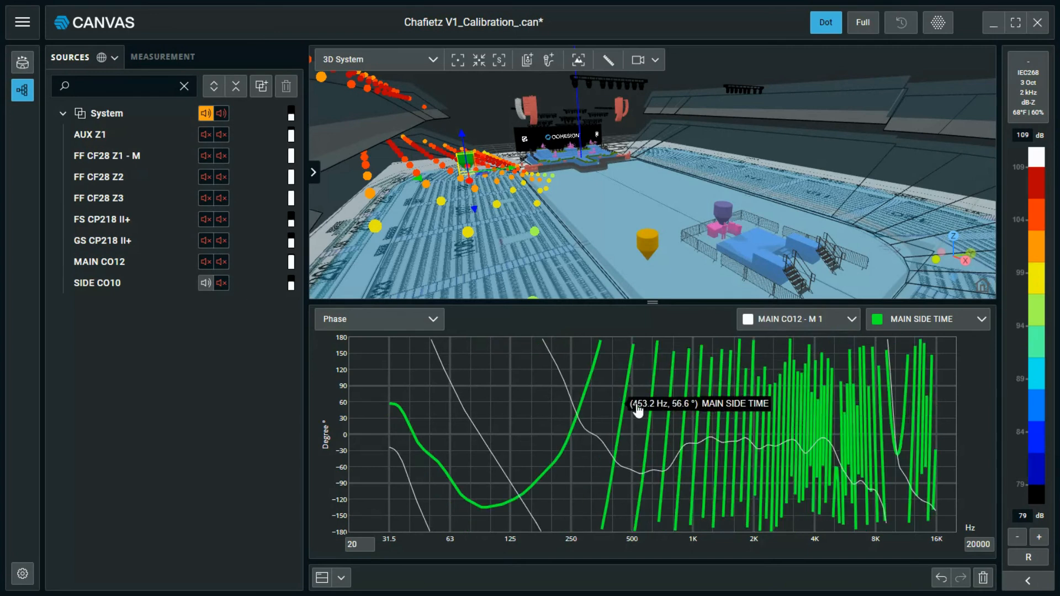
# Step: Set the SIDE CO10 array's delay to 6.80 ms to align it with the MAIN CO12 phase trace
pyautogui.moveTo(118, 264)
pyautogui.click(119, 281)
pyautogui.click(116, 342)
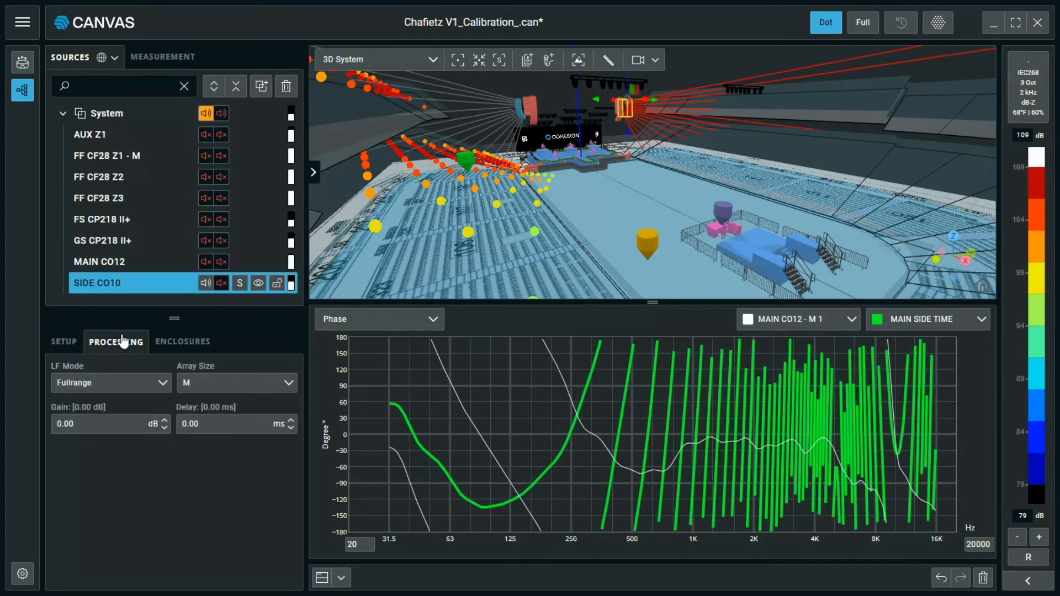
pyautogui.click(242, 421)
pyautogui.write('6.80')
pyautogui.press('Return')
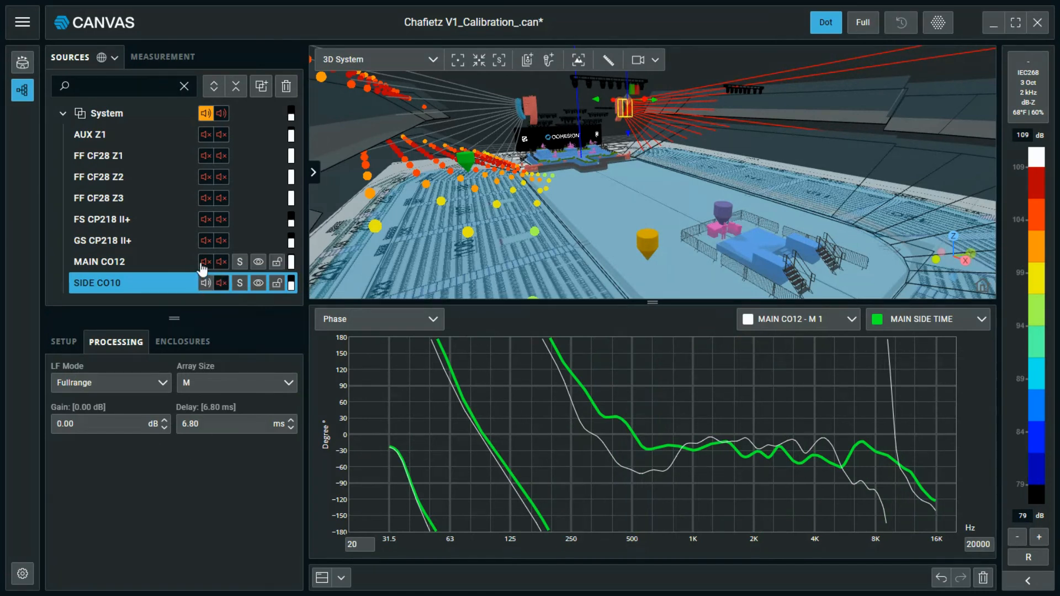
# Step: Unmute one side of MAIN CO12 in place of SIDE CO10 and display Time Arrival with the FF ALIGN VIEW camera
pyautogui.click(205, 261)
pyautogui.click(206, 283)
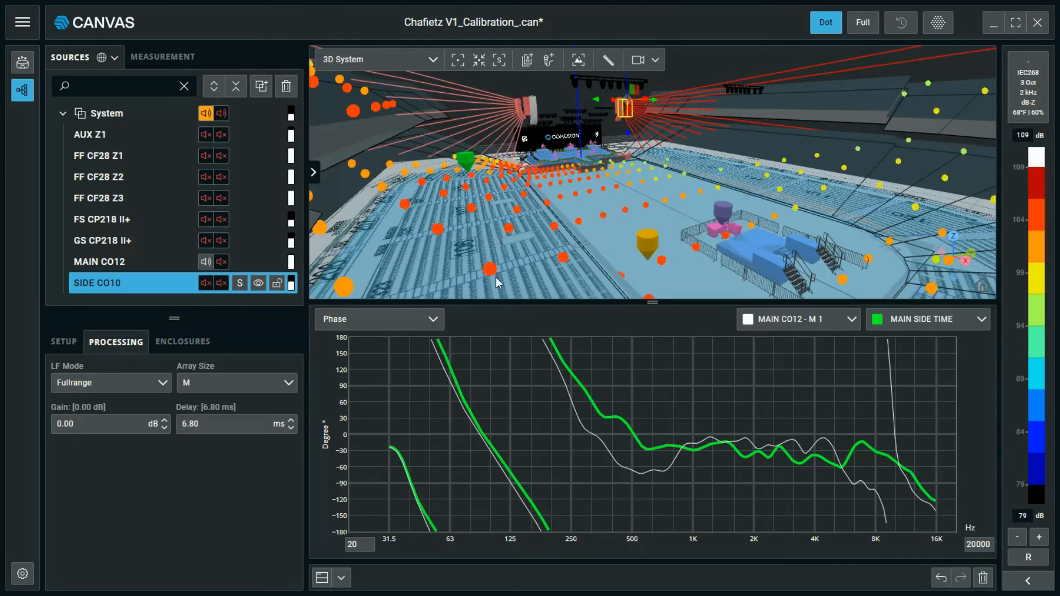
pyautogui.click(645, 61)
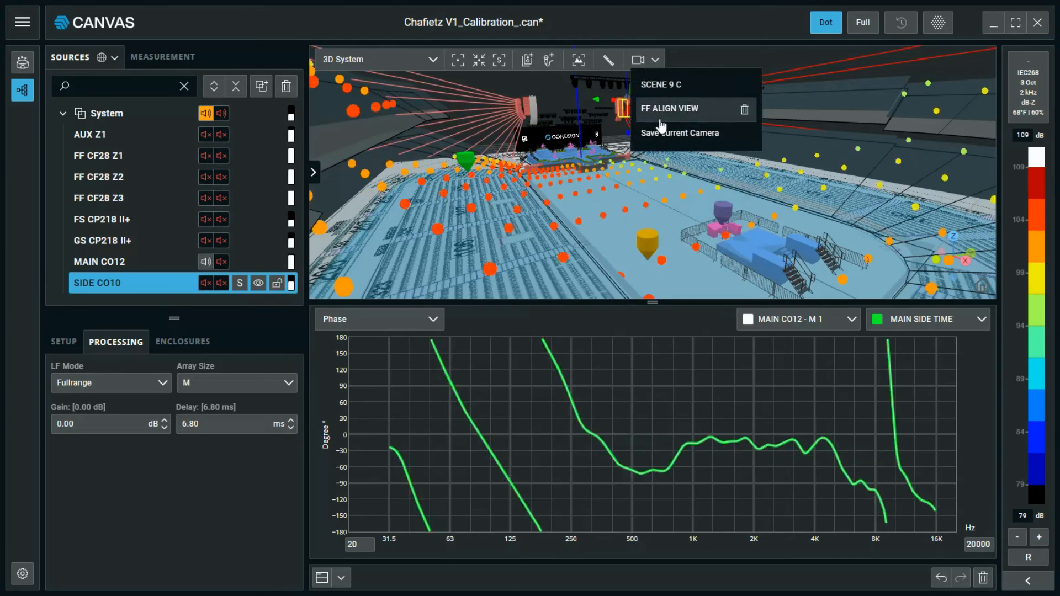
pyautogui.click(665, 110)
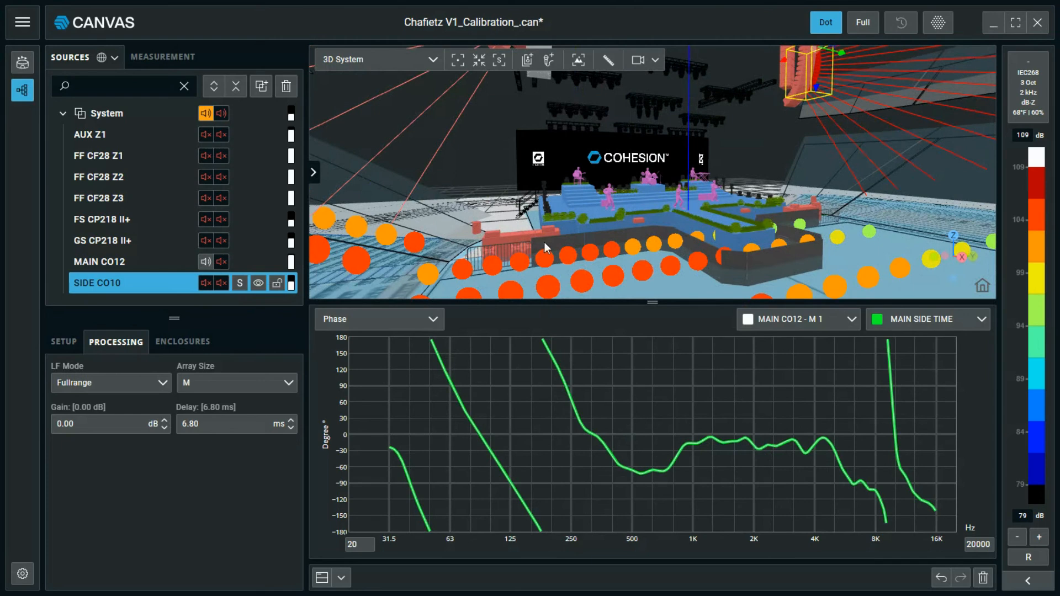
pyautogui.click(395, 320)
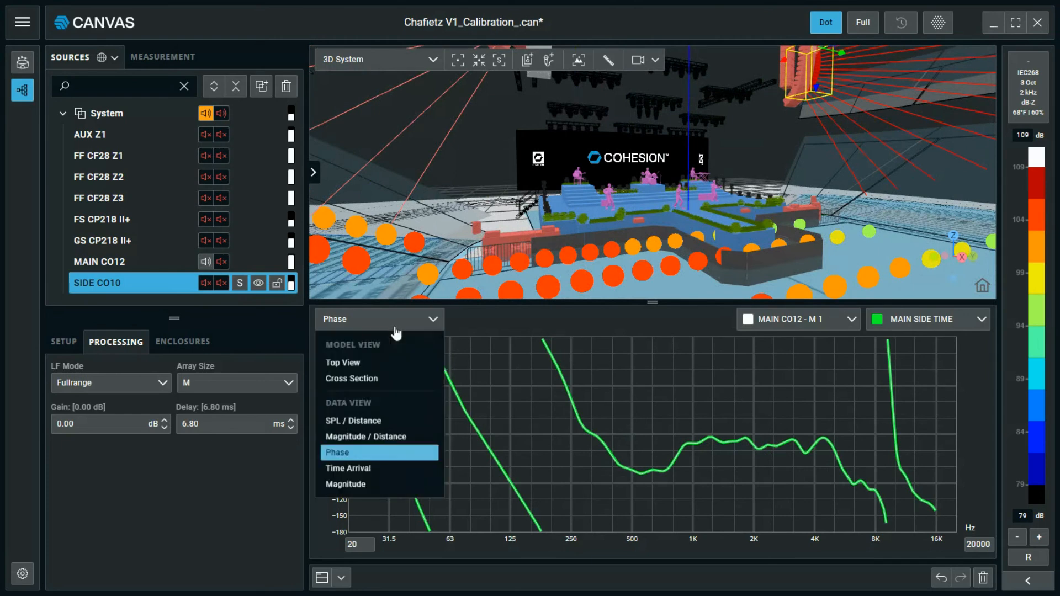
pyautogui.click(383, 473)
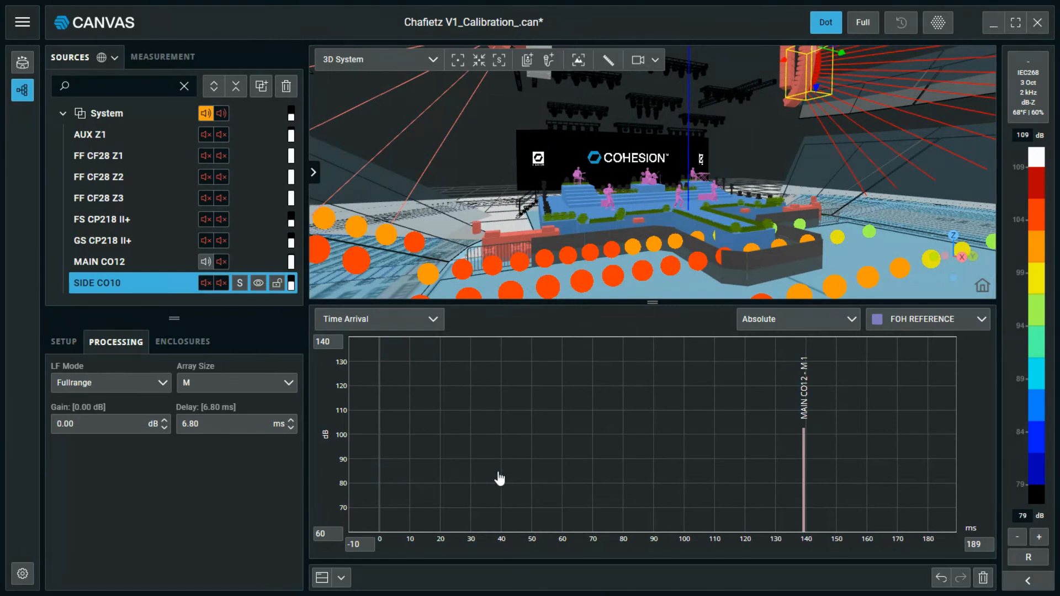
# Step: Create a measurement point named FF ALIGN and place it in front of the stage at X 17, Y -17, Z 2 ft
pyautogui.moveTo(805, 480)
pyautogui.click(550, 61)
pyautogui.hotkey('ctrl', 'a')
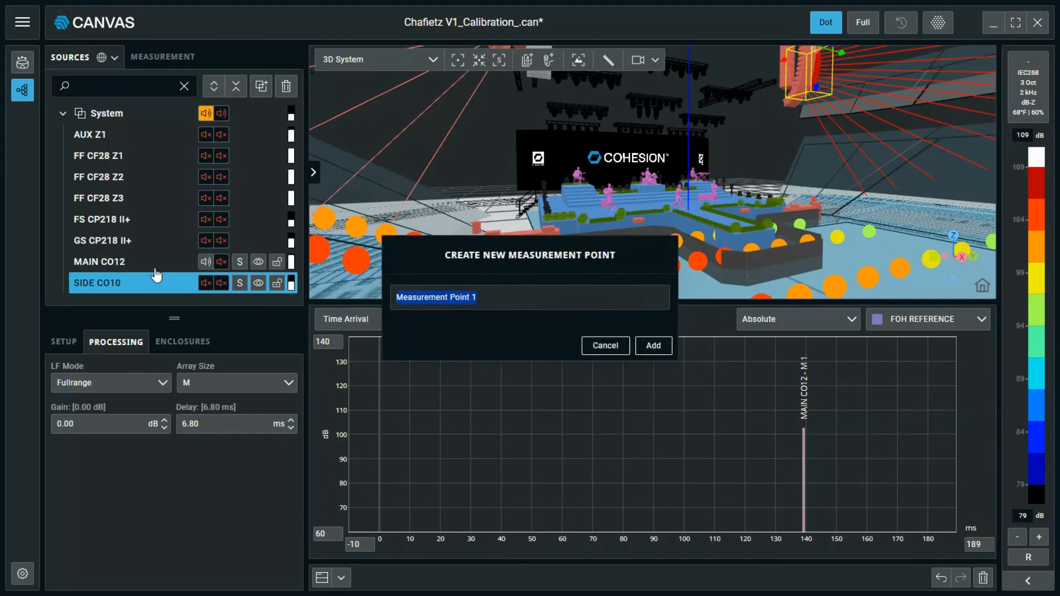
pyautogui.write('FF ALIGN')
pyautogui.press('Return')
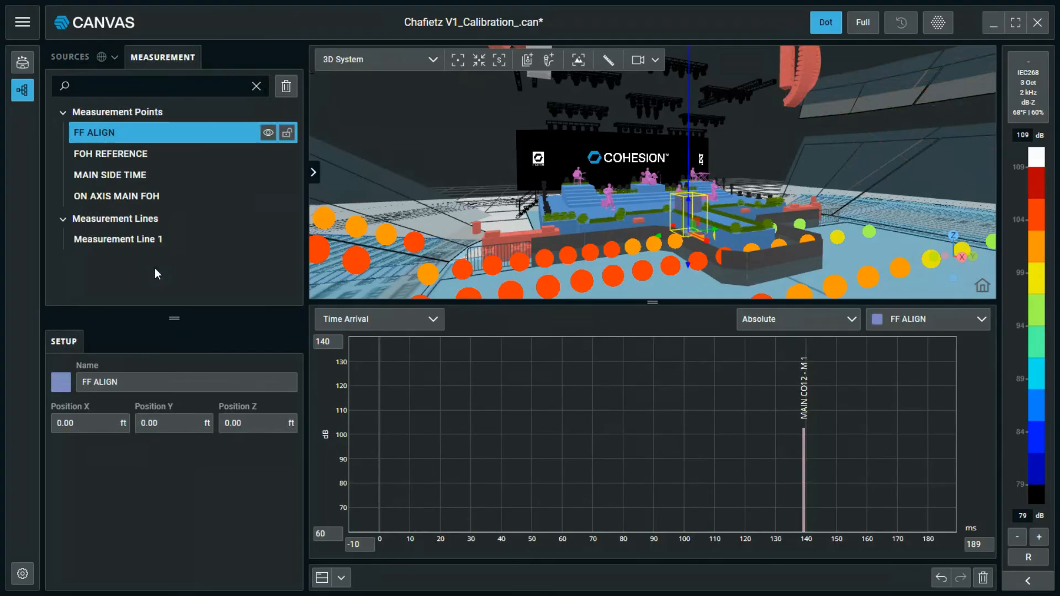
pyautogui.moveTo(711, 243); pyautogui.dragTo(784, 289)
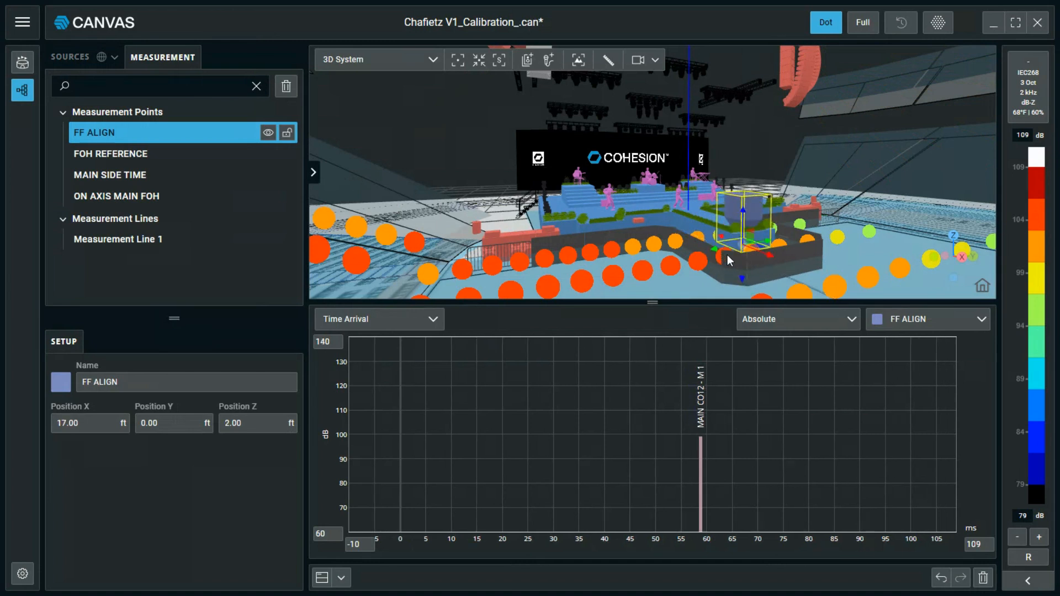
pyautogui.moveTo(716, 262); pyautogui.dragTo(632, 278)
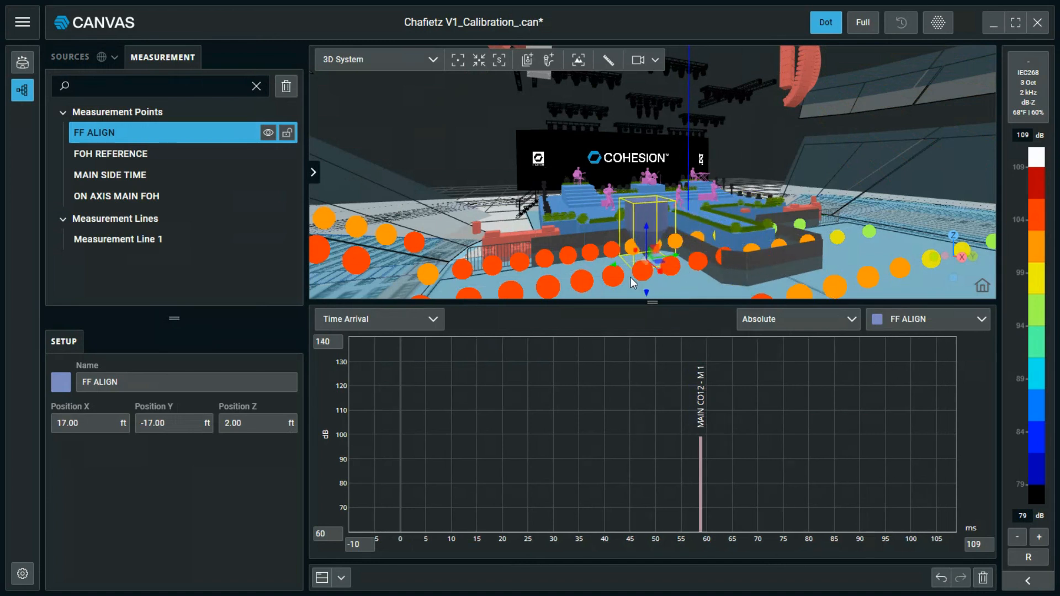
# Step: Check the position of FF CF28 Z1 and move the FF ALIGN point to Y -14 ft
pyautogui.click(70, 68)
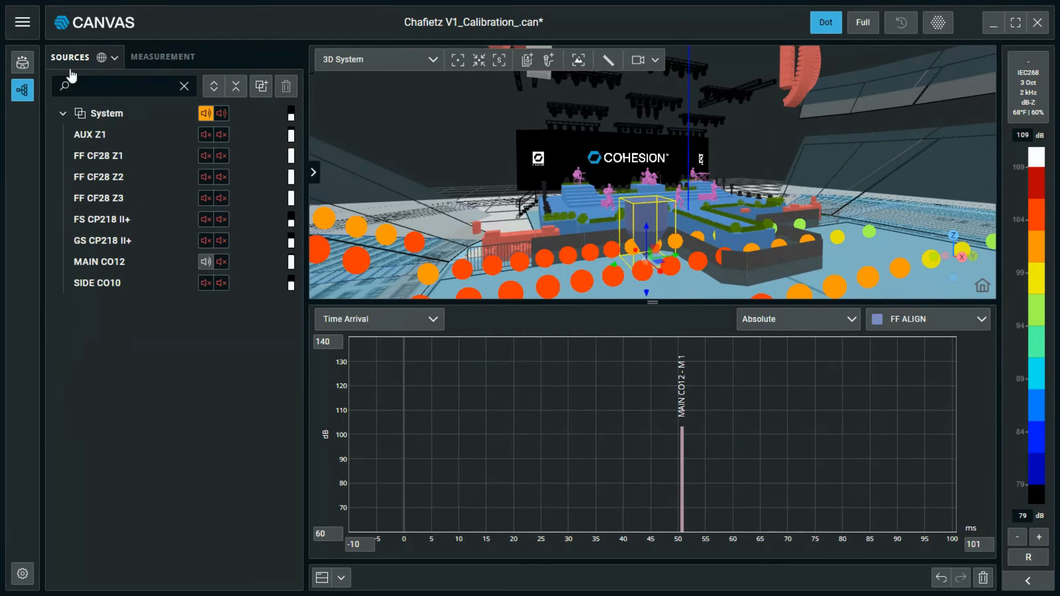
pyautogui.click(103, 156)
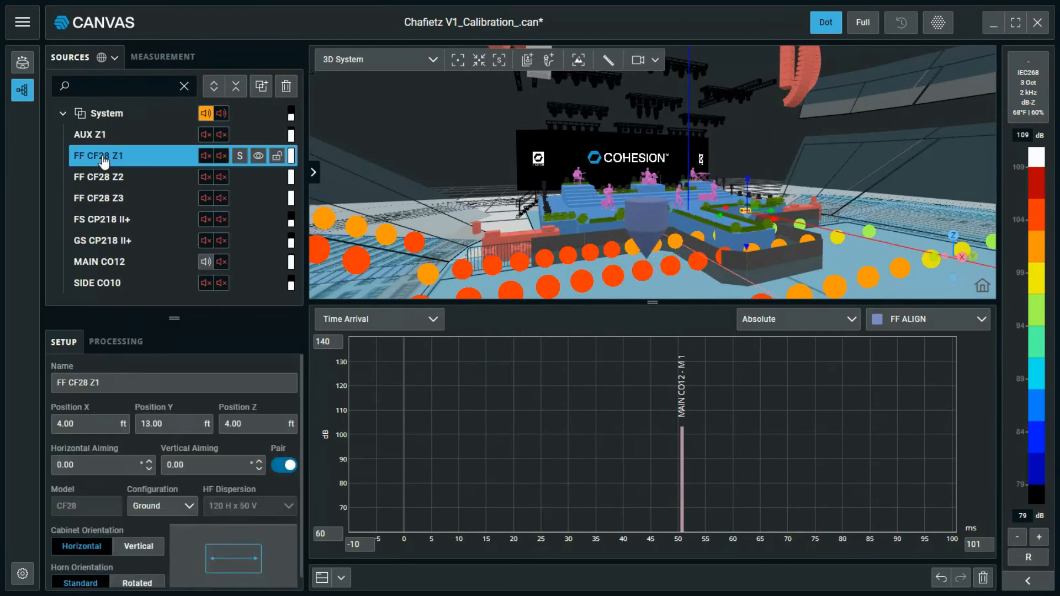
pyautogui.click(658, 250)
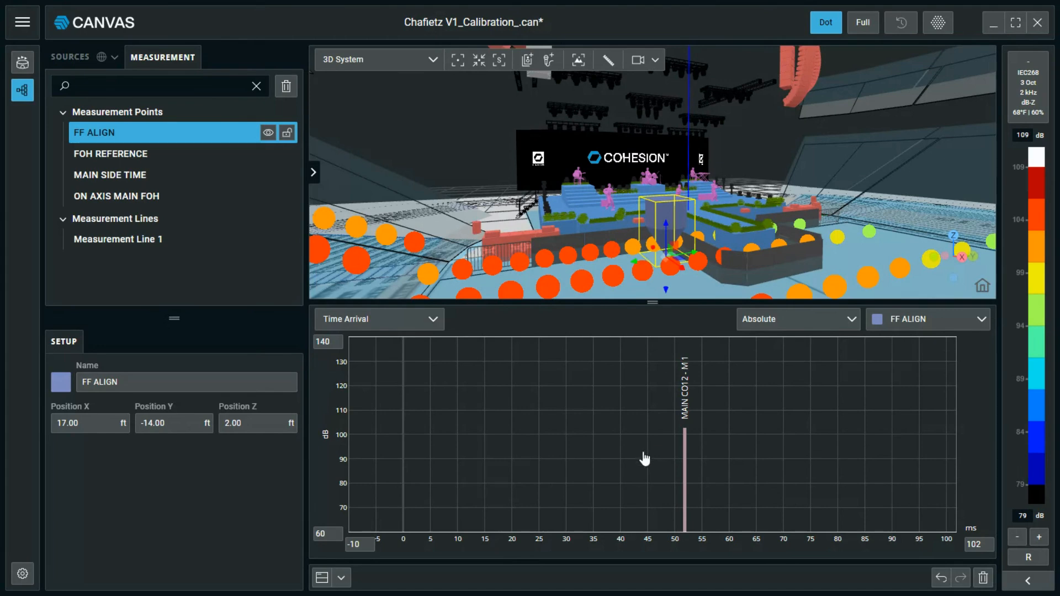
# Step: Unmute one side of FF CF28 Z1 and show the arrival times relative to MAIN CO12 - M 1
pyautogui.moveTo(685, 515)
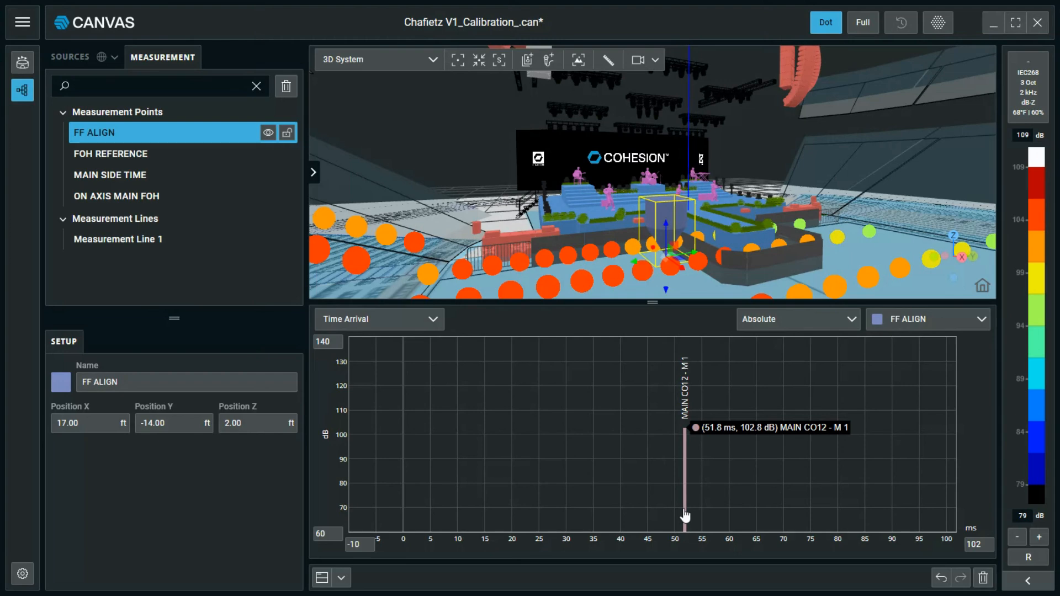
pyautogui.click(69, 58)
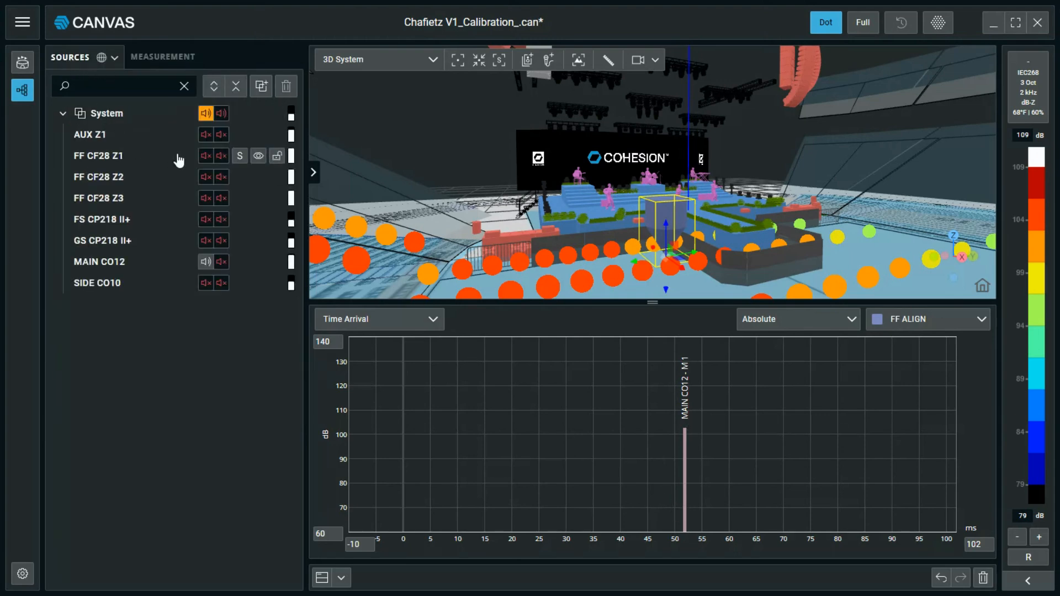
pyautogui.click(205, 155)
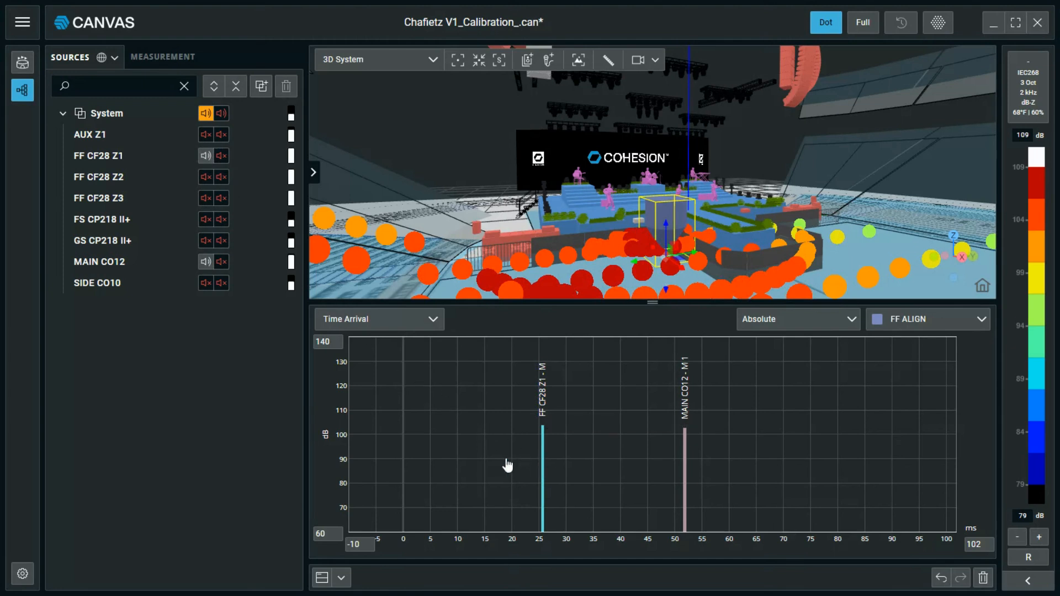
pyautogui.moveTo(545, 481)
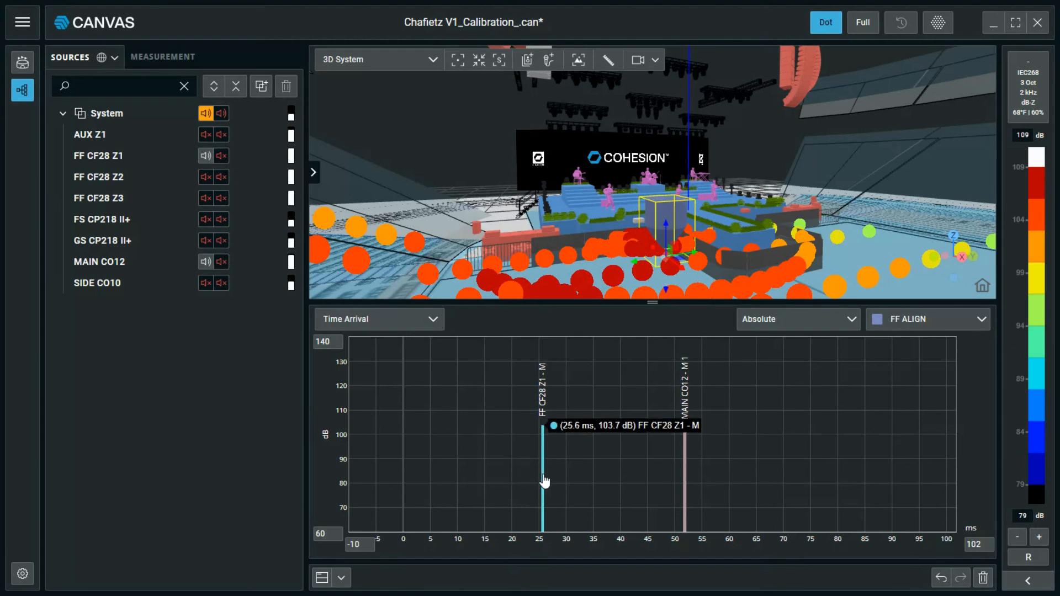
pyautogui.moveTo(686, 487)
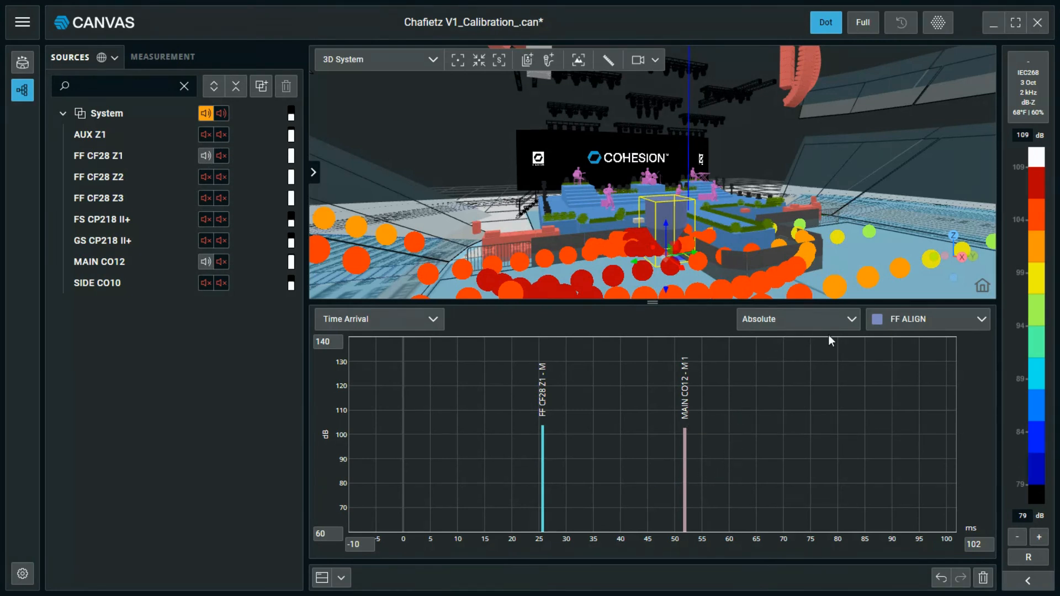
pyautogui.click(844, 322)
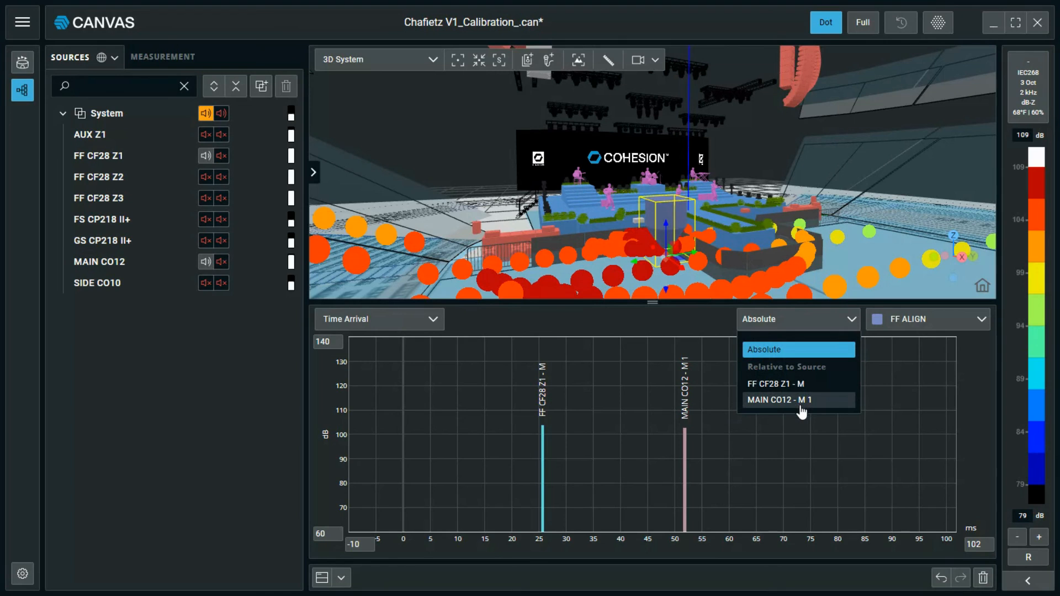
pyautogui.click(801, 400)
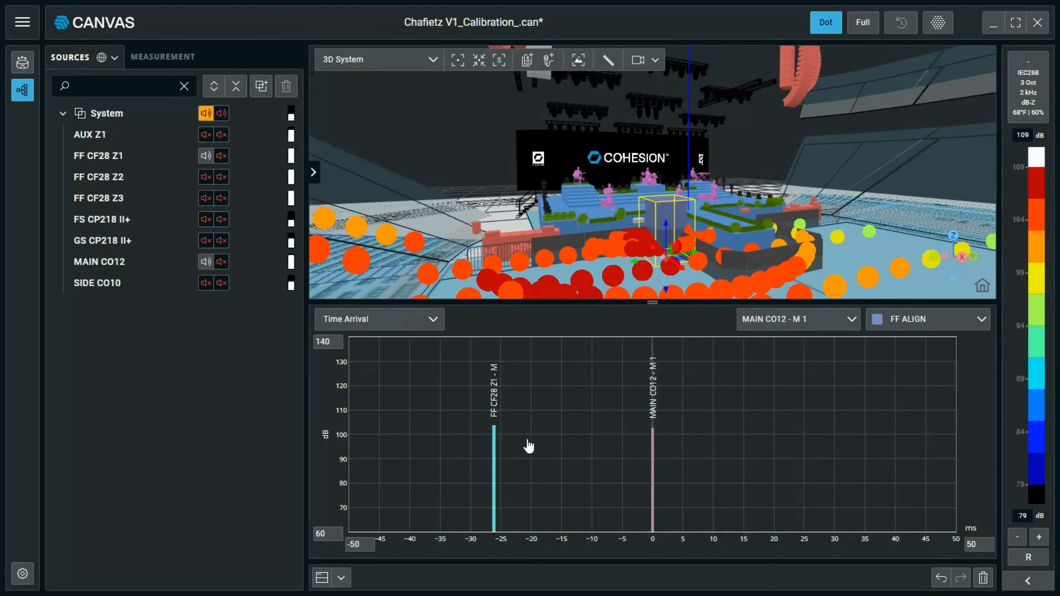
pyautogui.moveTo(495, 450)
# Step: Set the delay of FF CF28 Z1 to 26.10 ms to match the arrival of MAIN CO12 at FF ALIGN
pyautogui.click(130, 157)
pyautogui.click(116, 342)
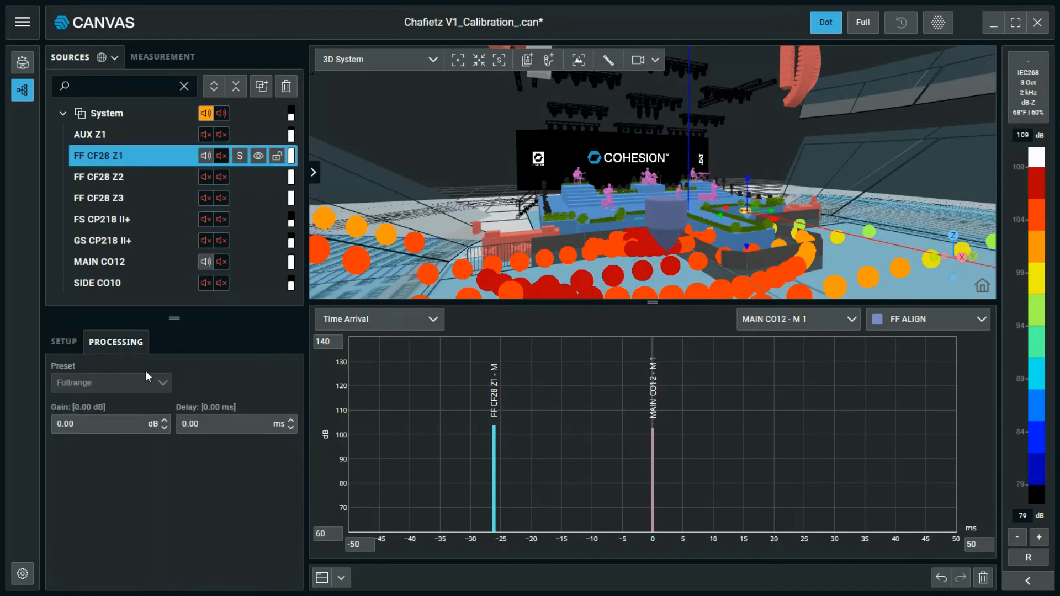
pyautogui.press('BackSpace')
pyautogui.press('BackSpace')
pyautogui.press('BackSpace')
pyautogui.press('BackSpace')
pyautogui.write('26.10')
pyautogui.press('Return')
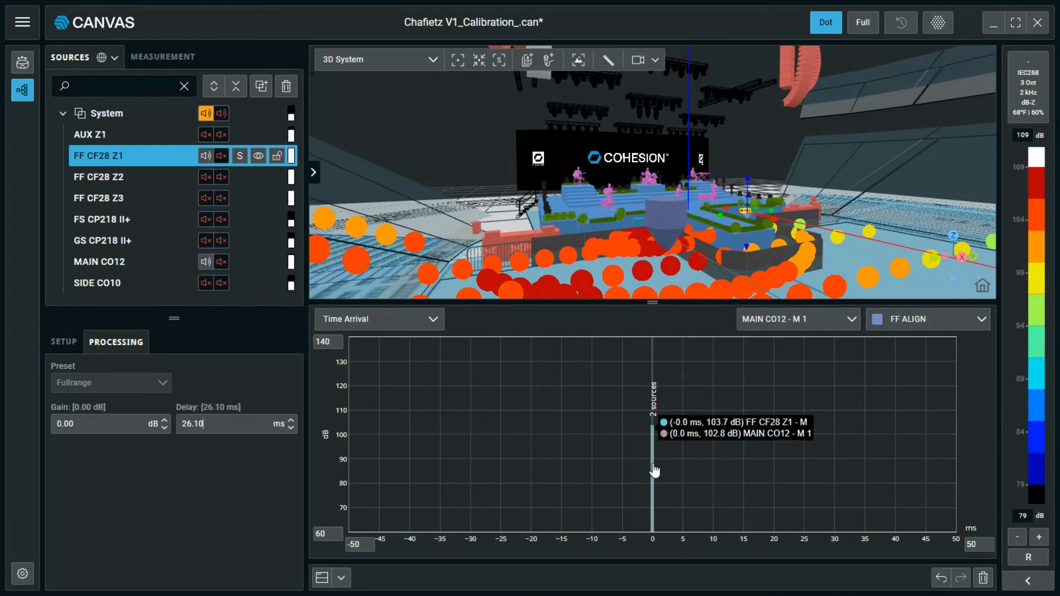
pyautogui.moveTo(653, 484)
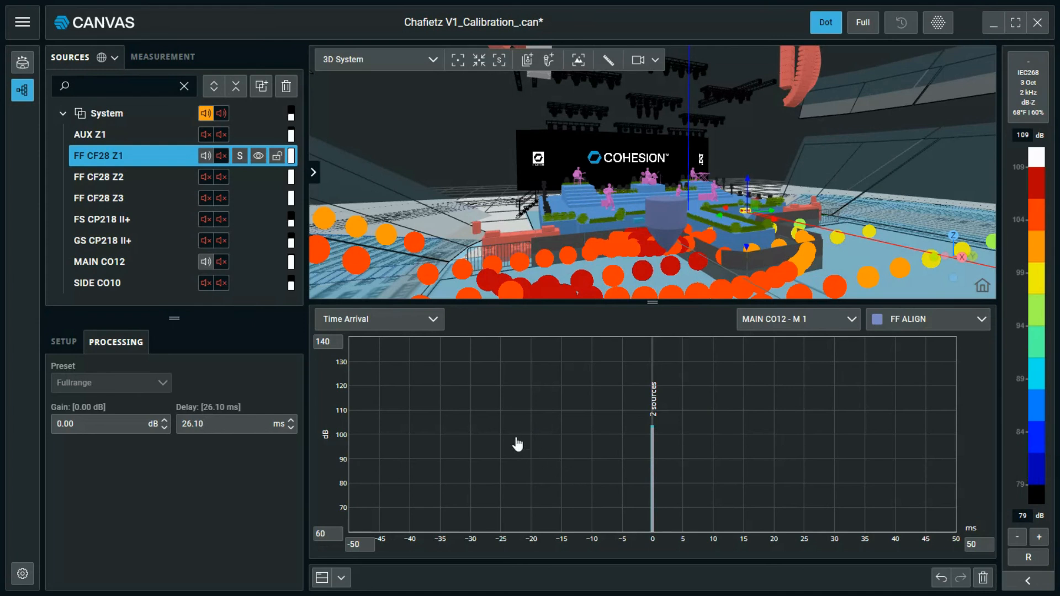
# Step: Move the FF ALIGN measurement point along the stage front to Y -28 ft and return to the source list
pyautogui.click(640, 251)
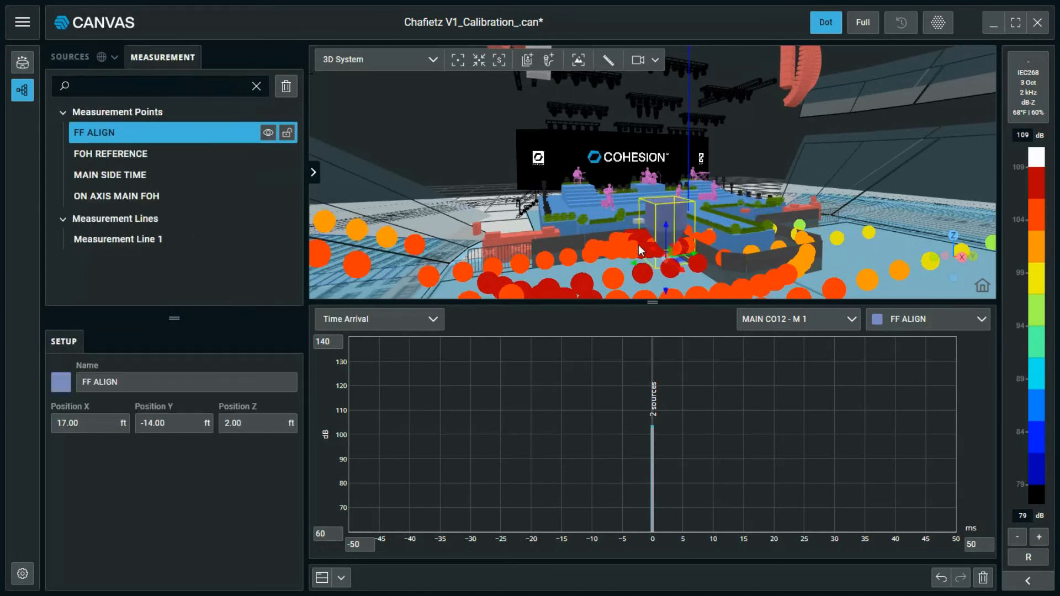
pyautogui.moveTo(627, 267); pyautogui.dragTo(524, 271)
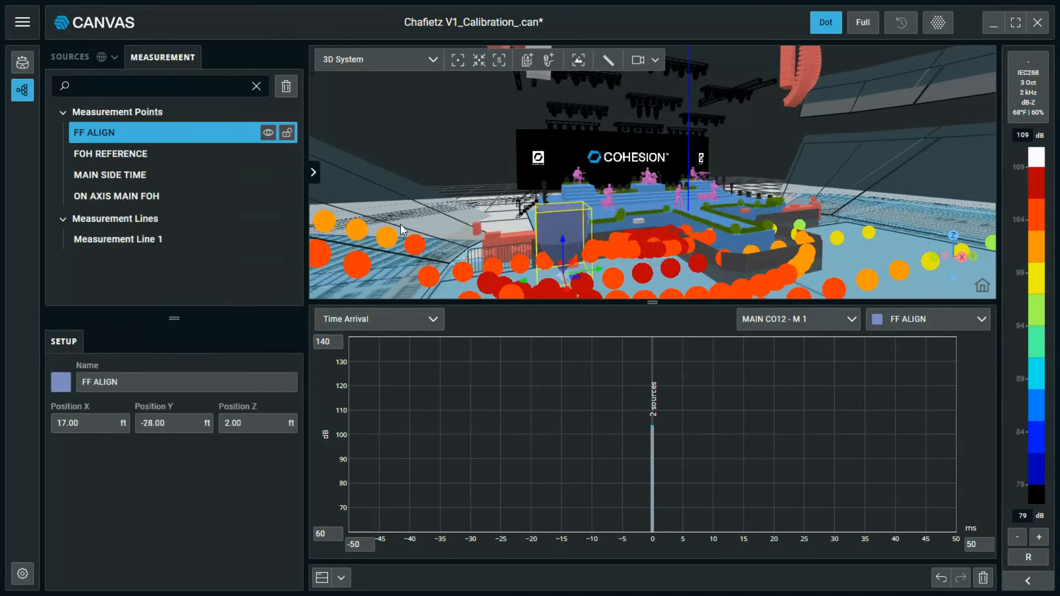
pyautogui.click(70, 57)
# Step: Select MAIN CO12 and examine the system in the Line Array, Analysis, SPECTRAL VARIANCE and FFT view layouts
pyautogui.click(132, 261)
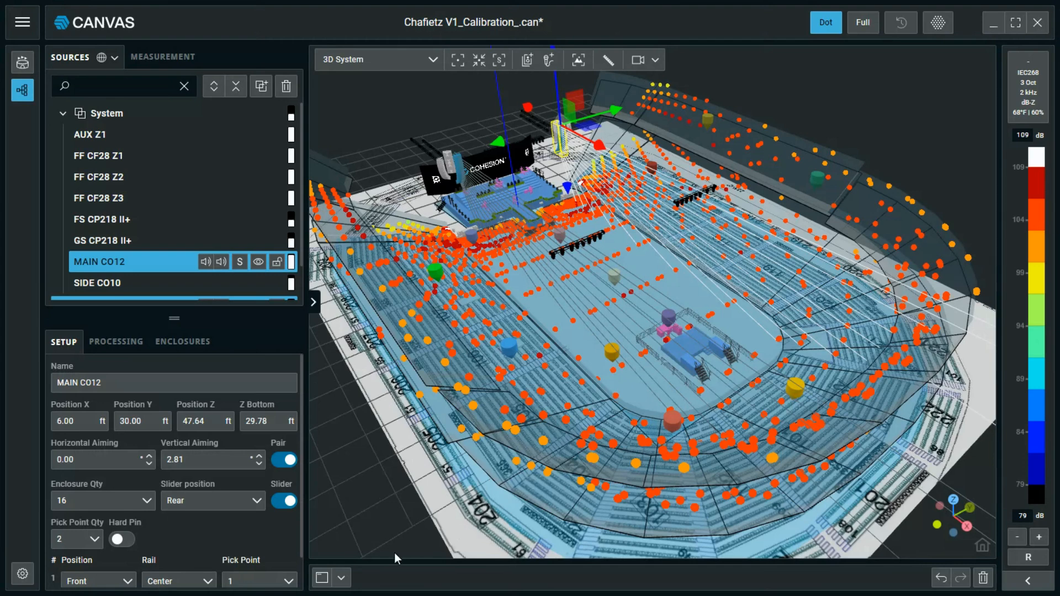
pyautogui.click(346, 578)
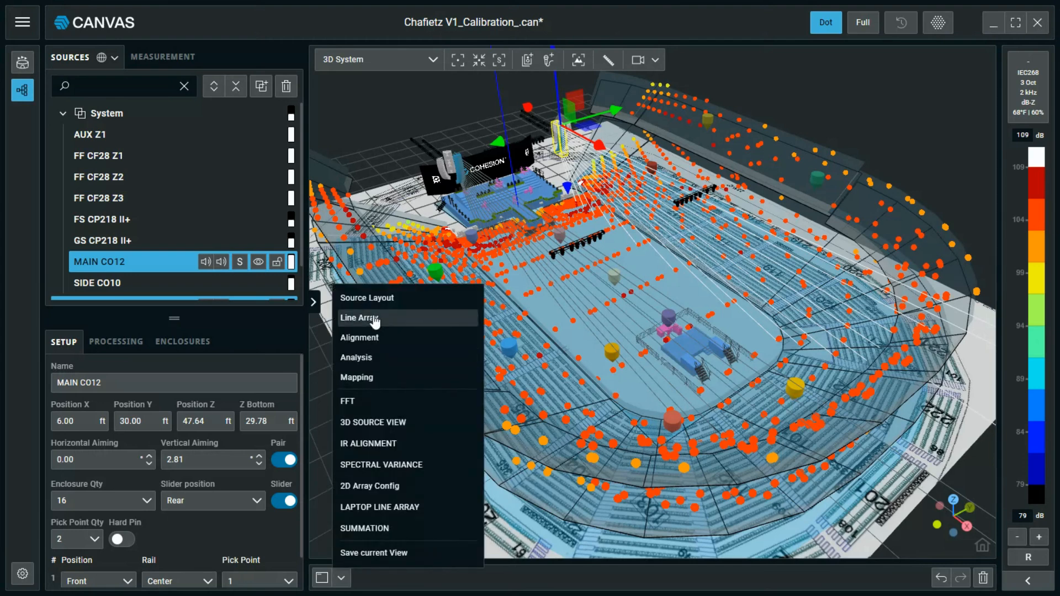
pyautogui.click(375, 320)
pyautogui.click(343, 578)
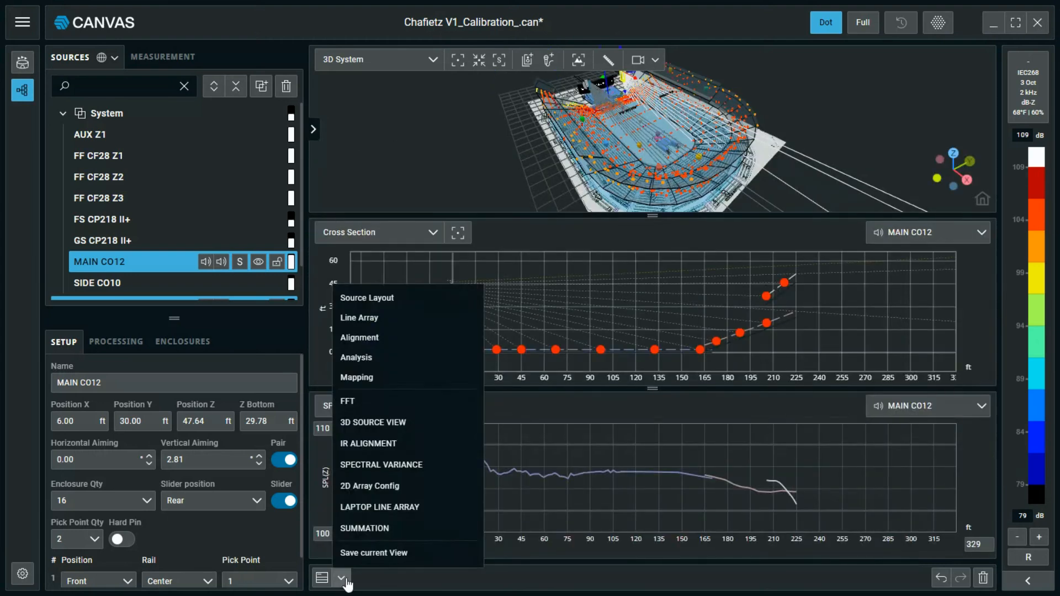
pyautogui.click(360, 359)
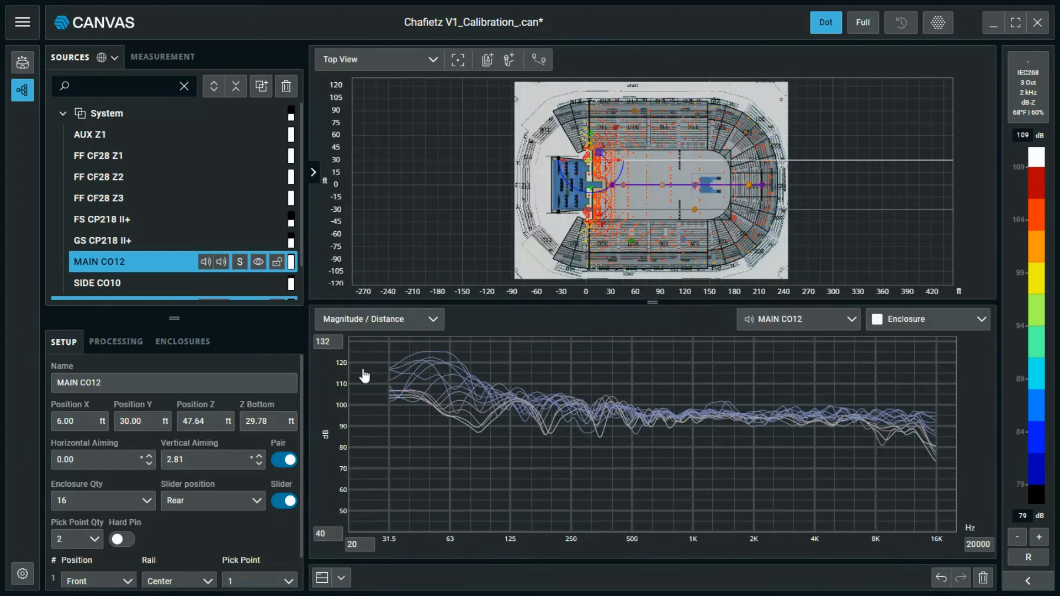
pyautogui.click(342, 578)
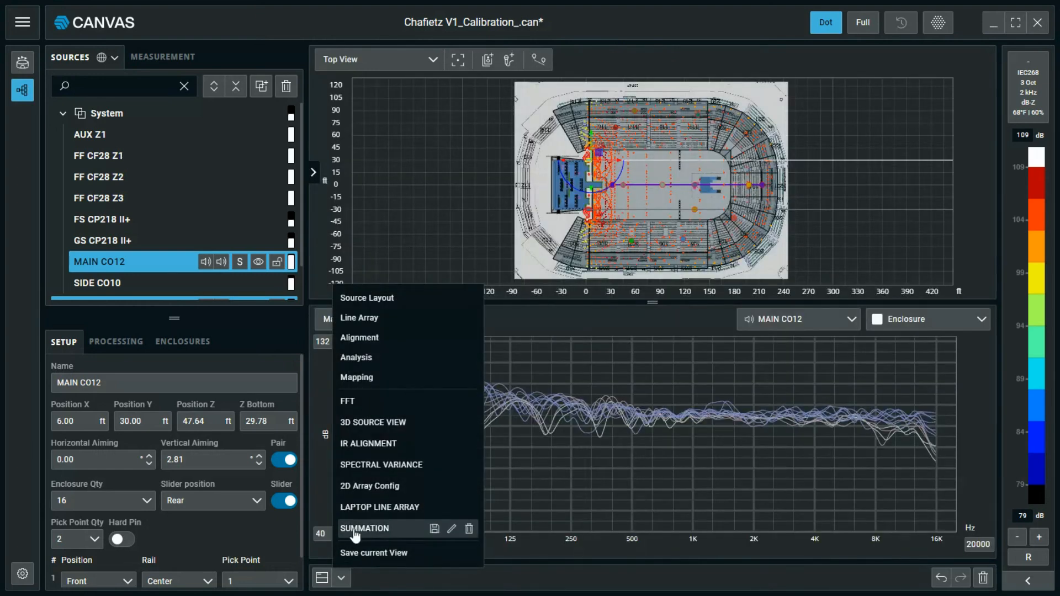
pyautogui.click(369, 465)
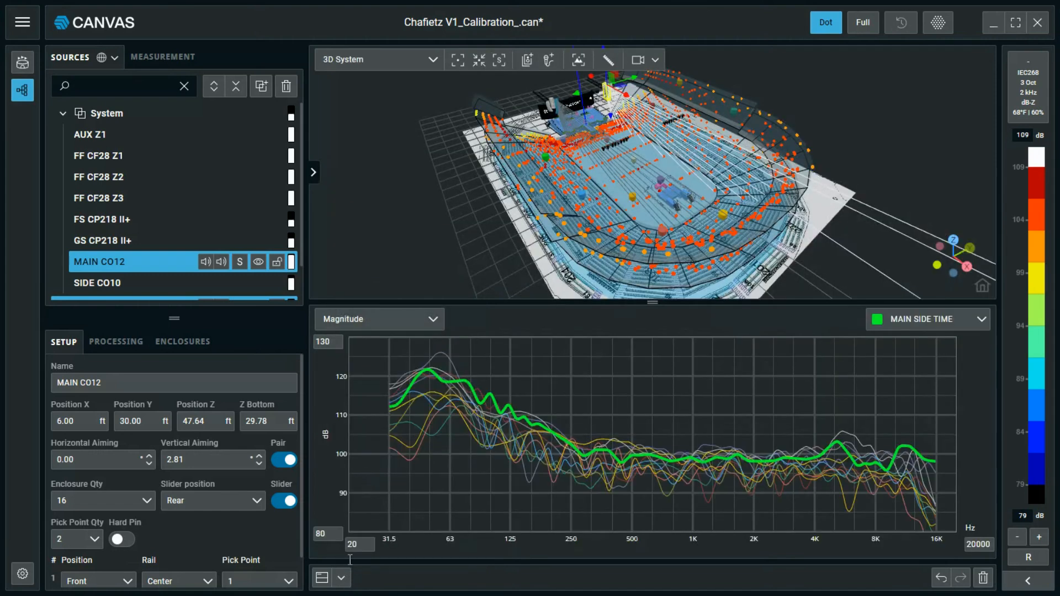
pyautogui.click(343, 578)
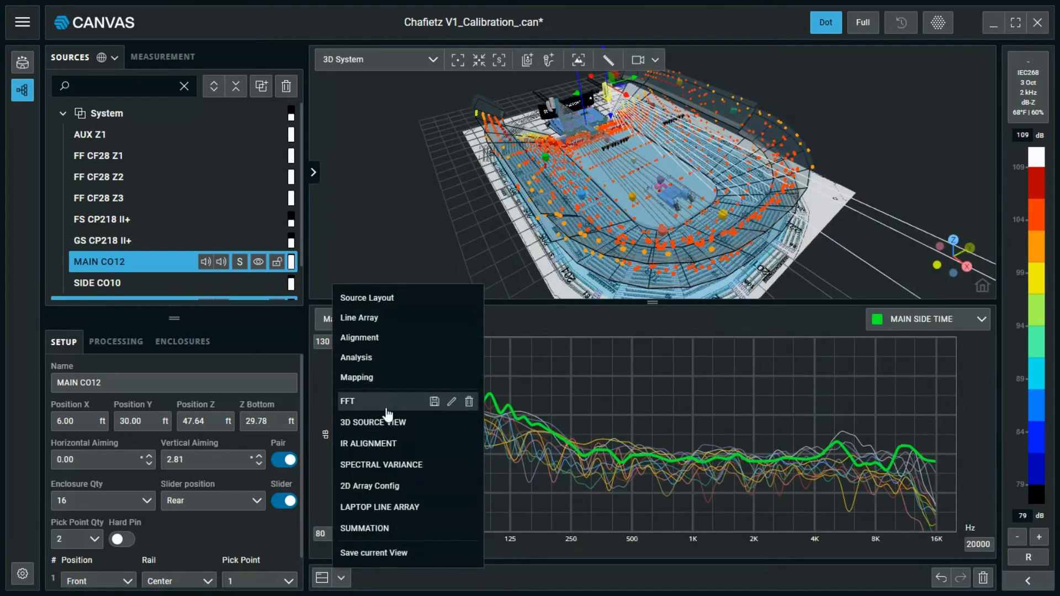
pyautogui.click(380, 404)
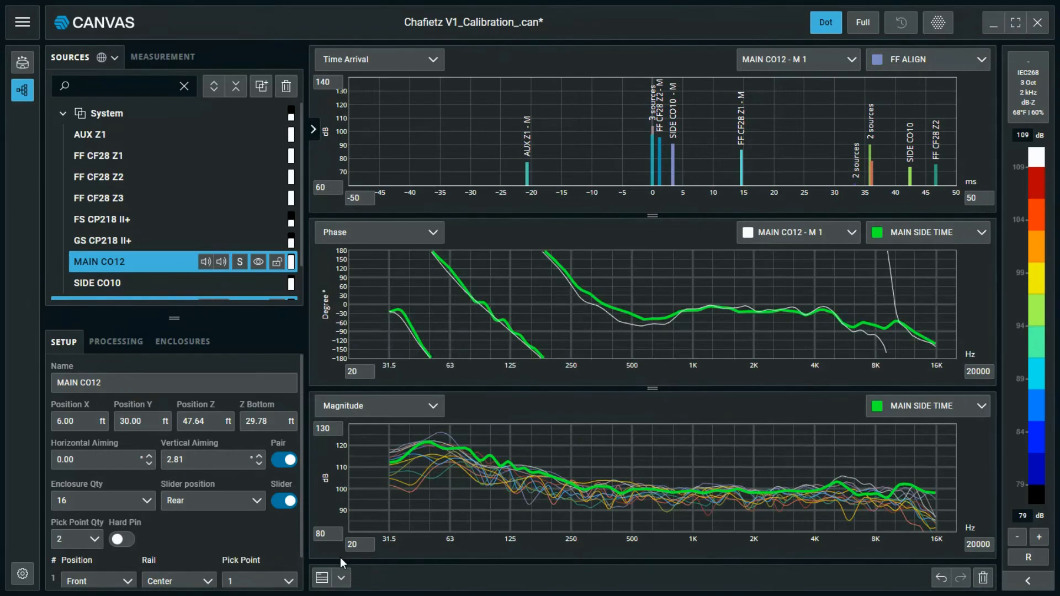